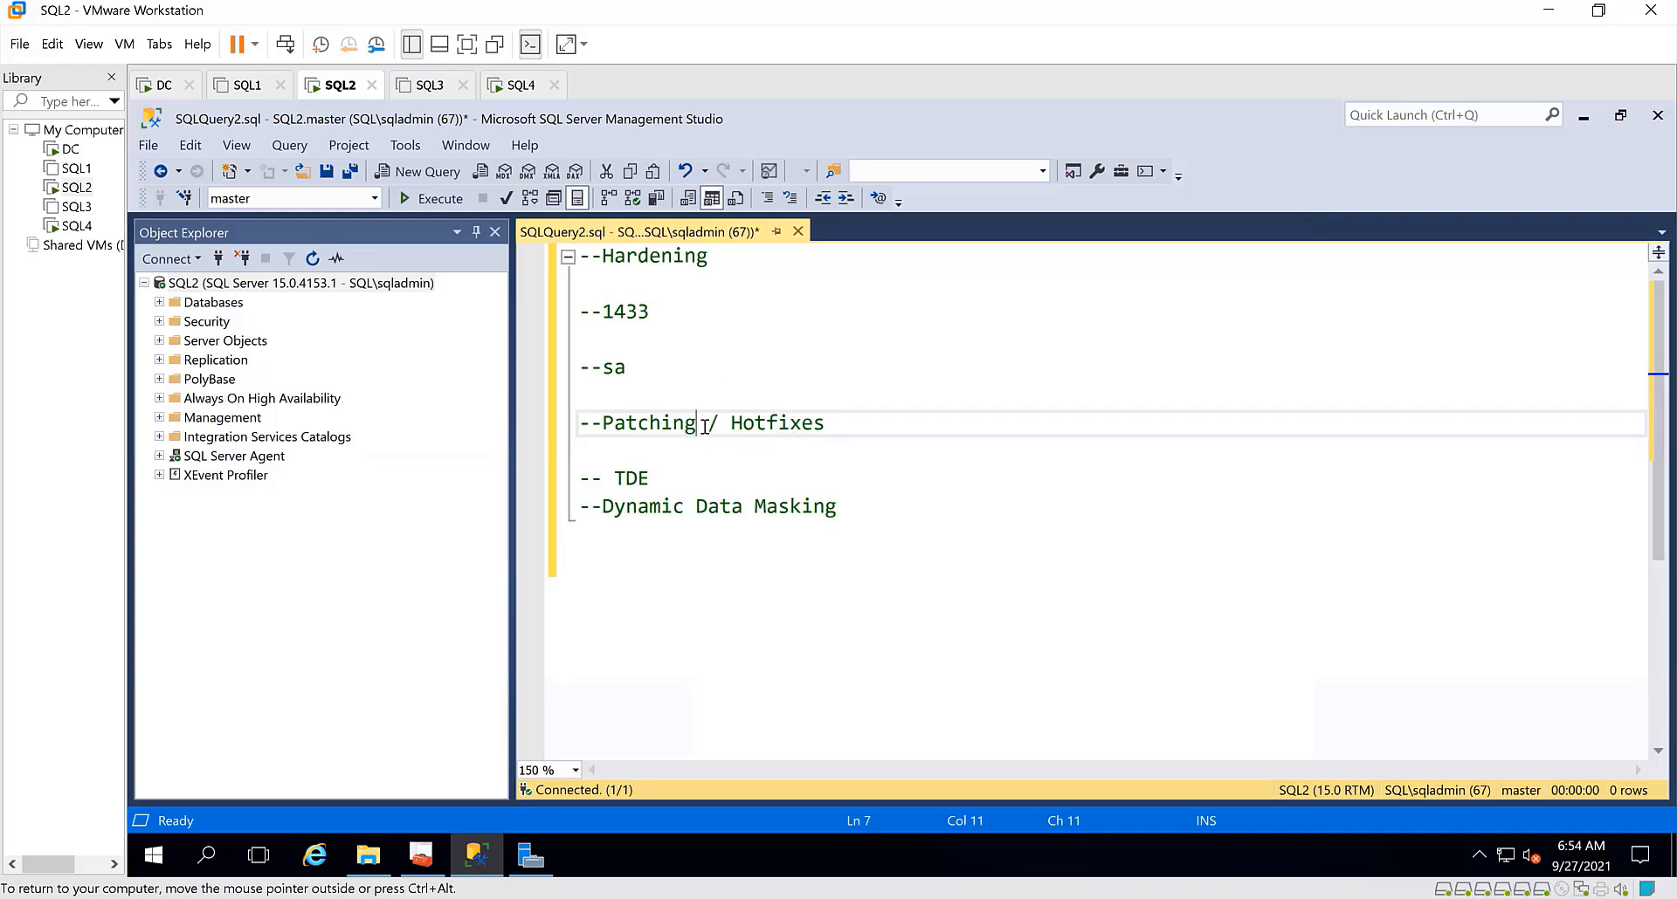
Append ": Step" to the "--Patching / Hotfixes" comment in the query script
drag(706, 427, 601, 422)
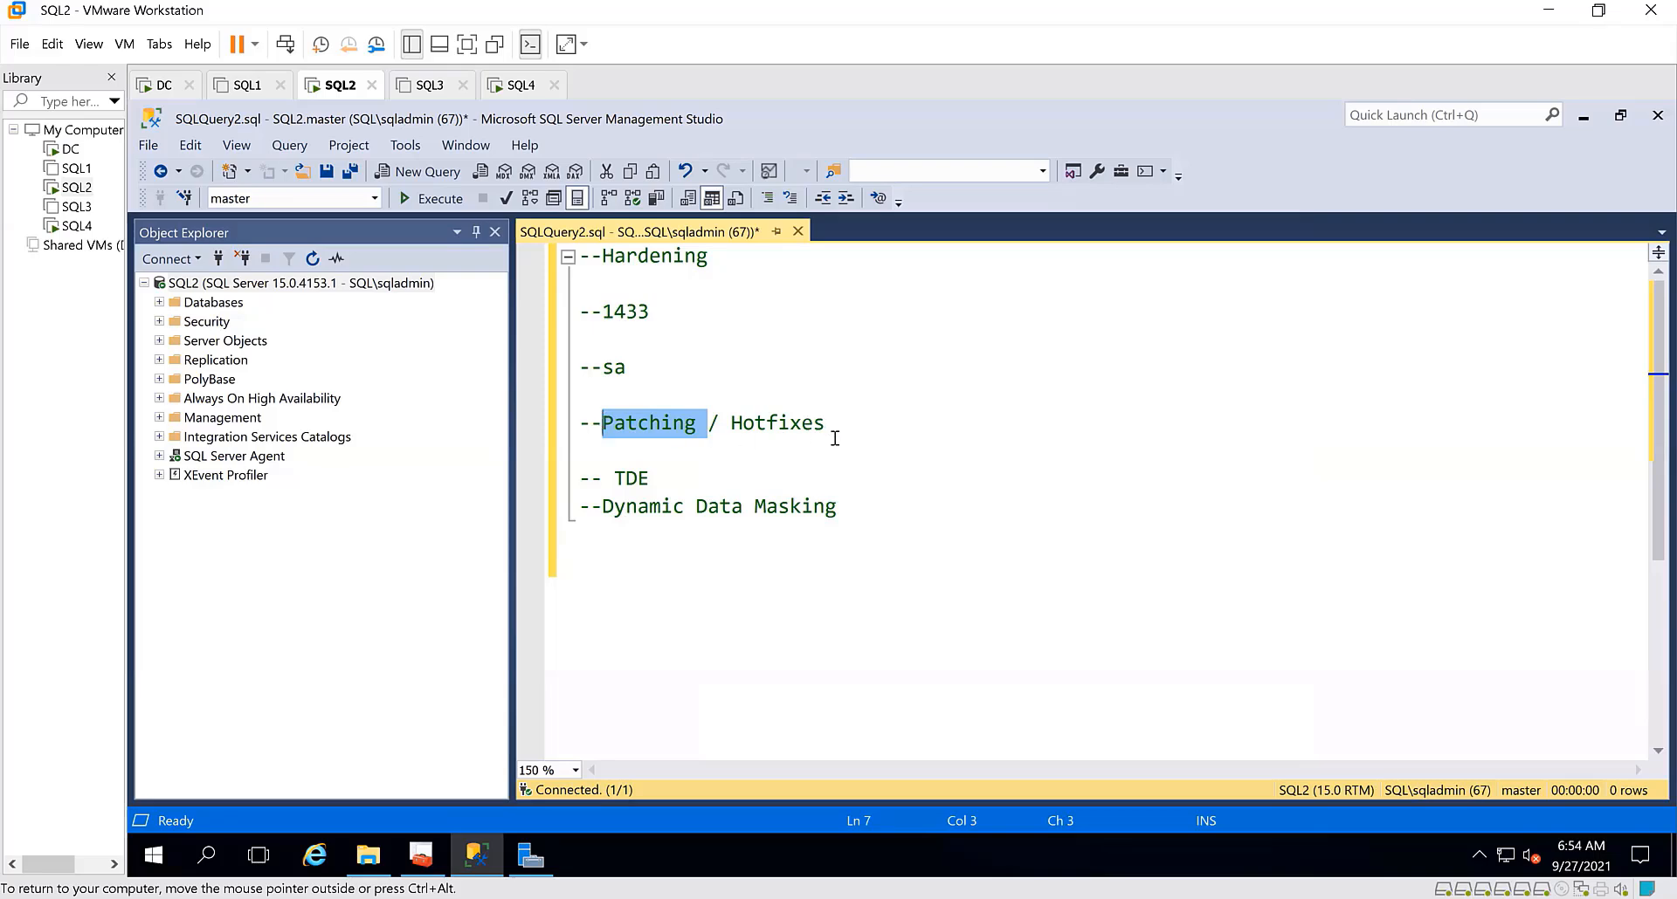
drag(841, 427, 805, 430)
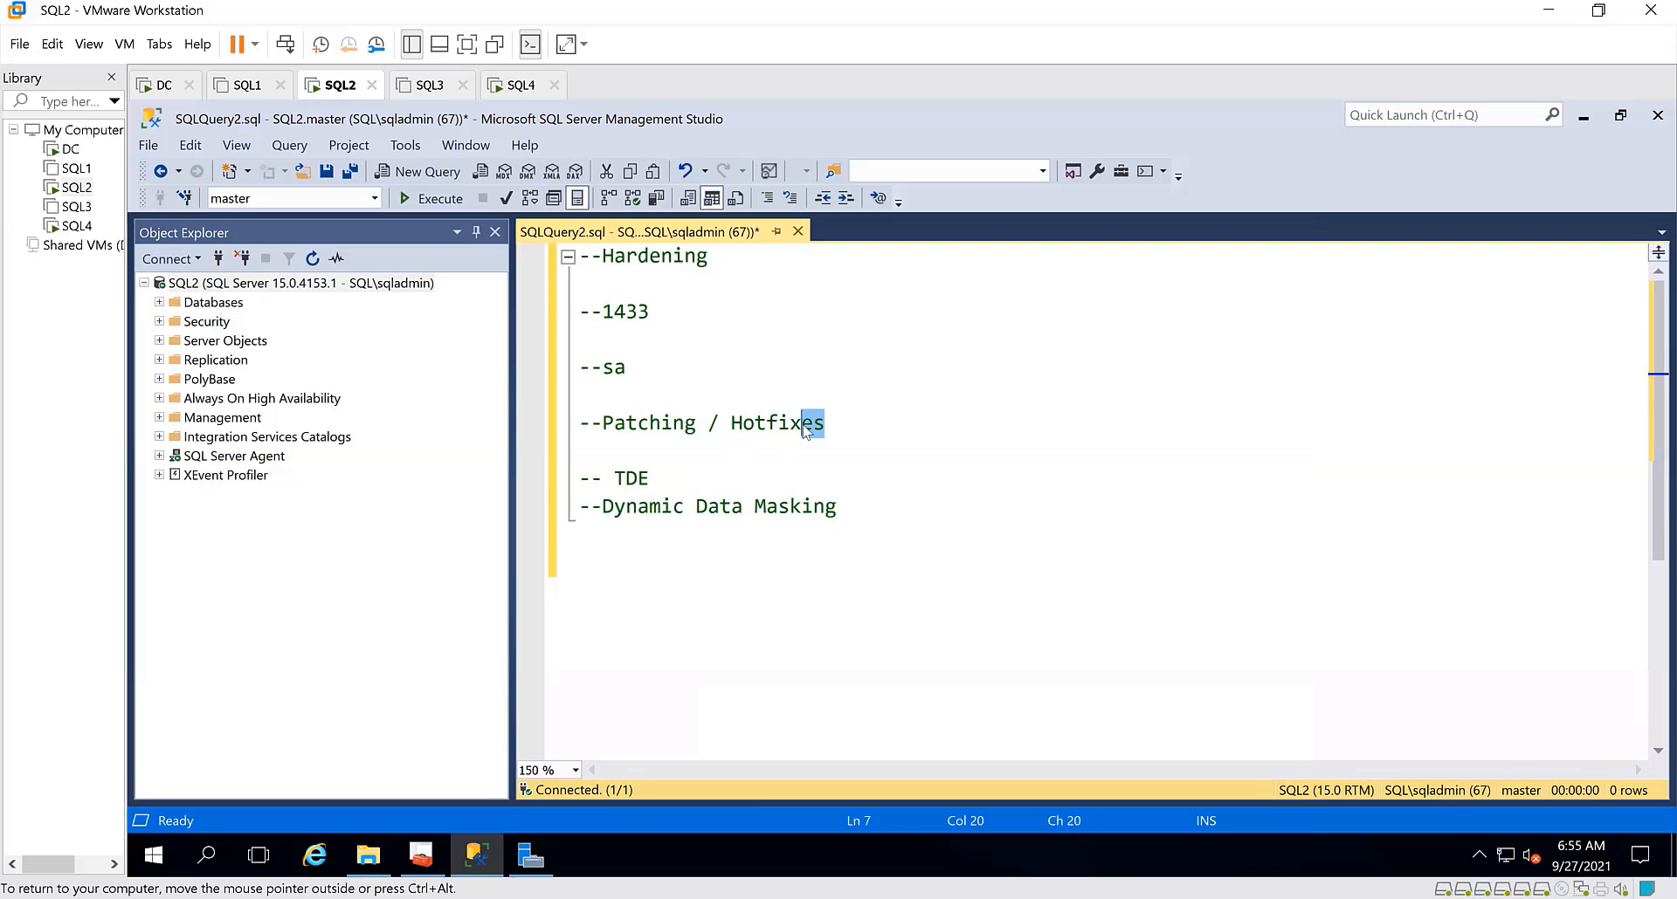
drag(730, 423, 674, 419)
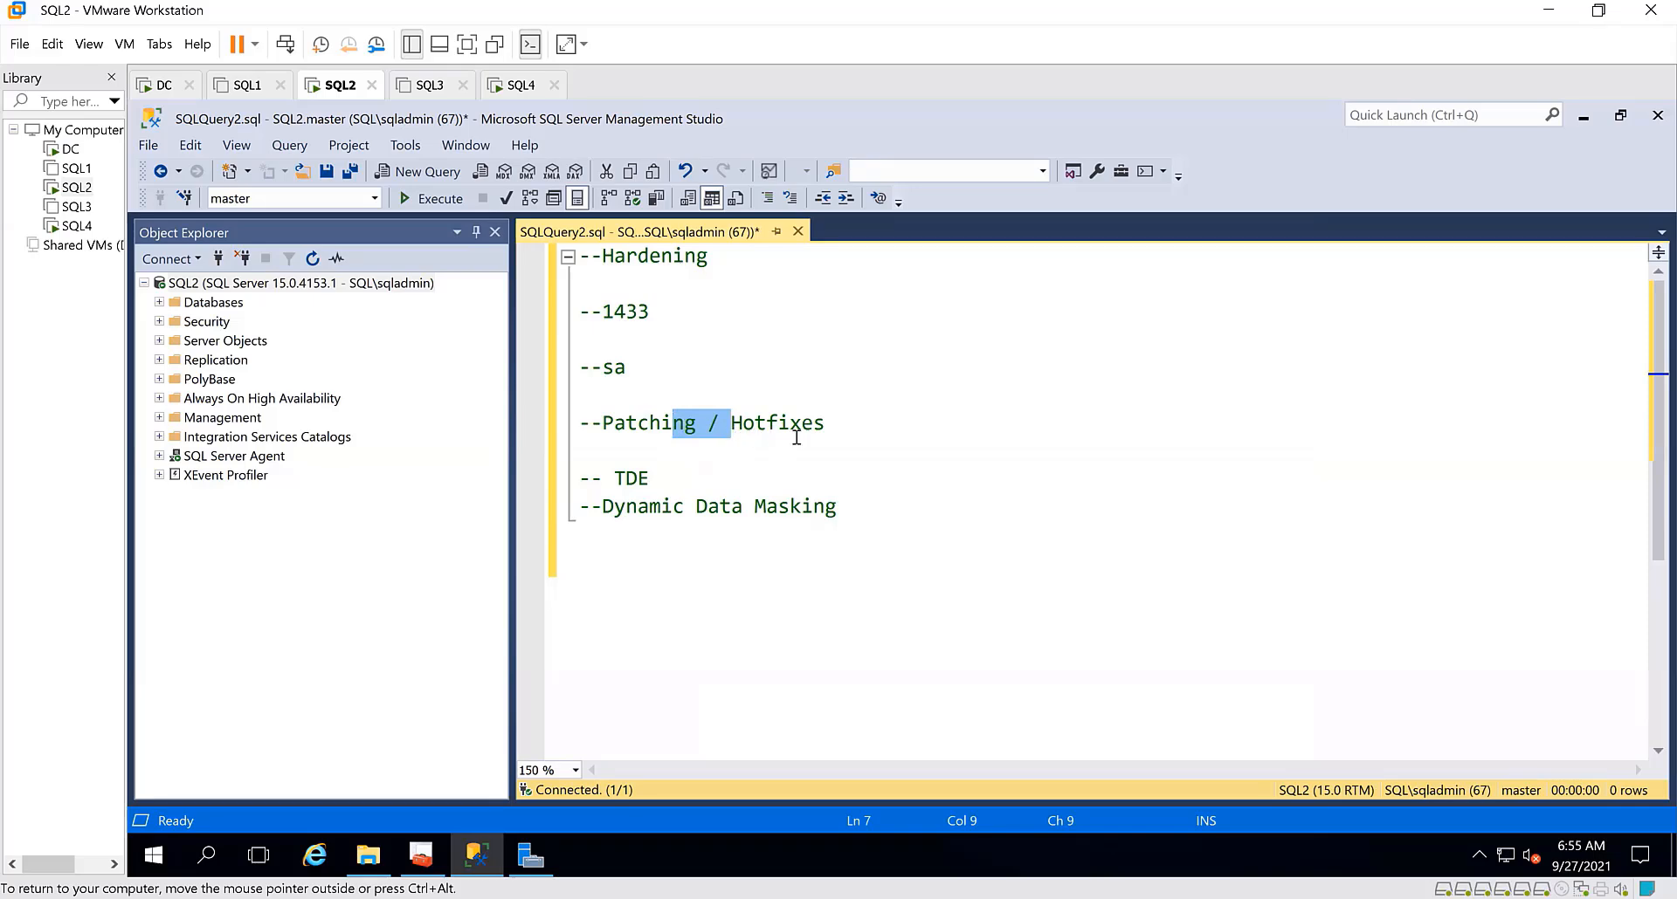
click(832, 426)
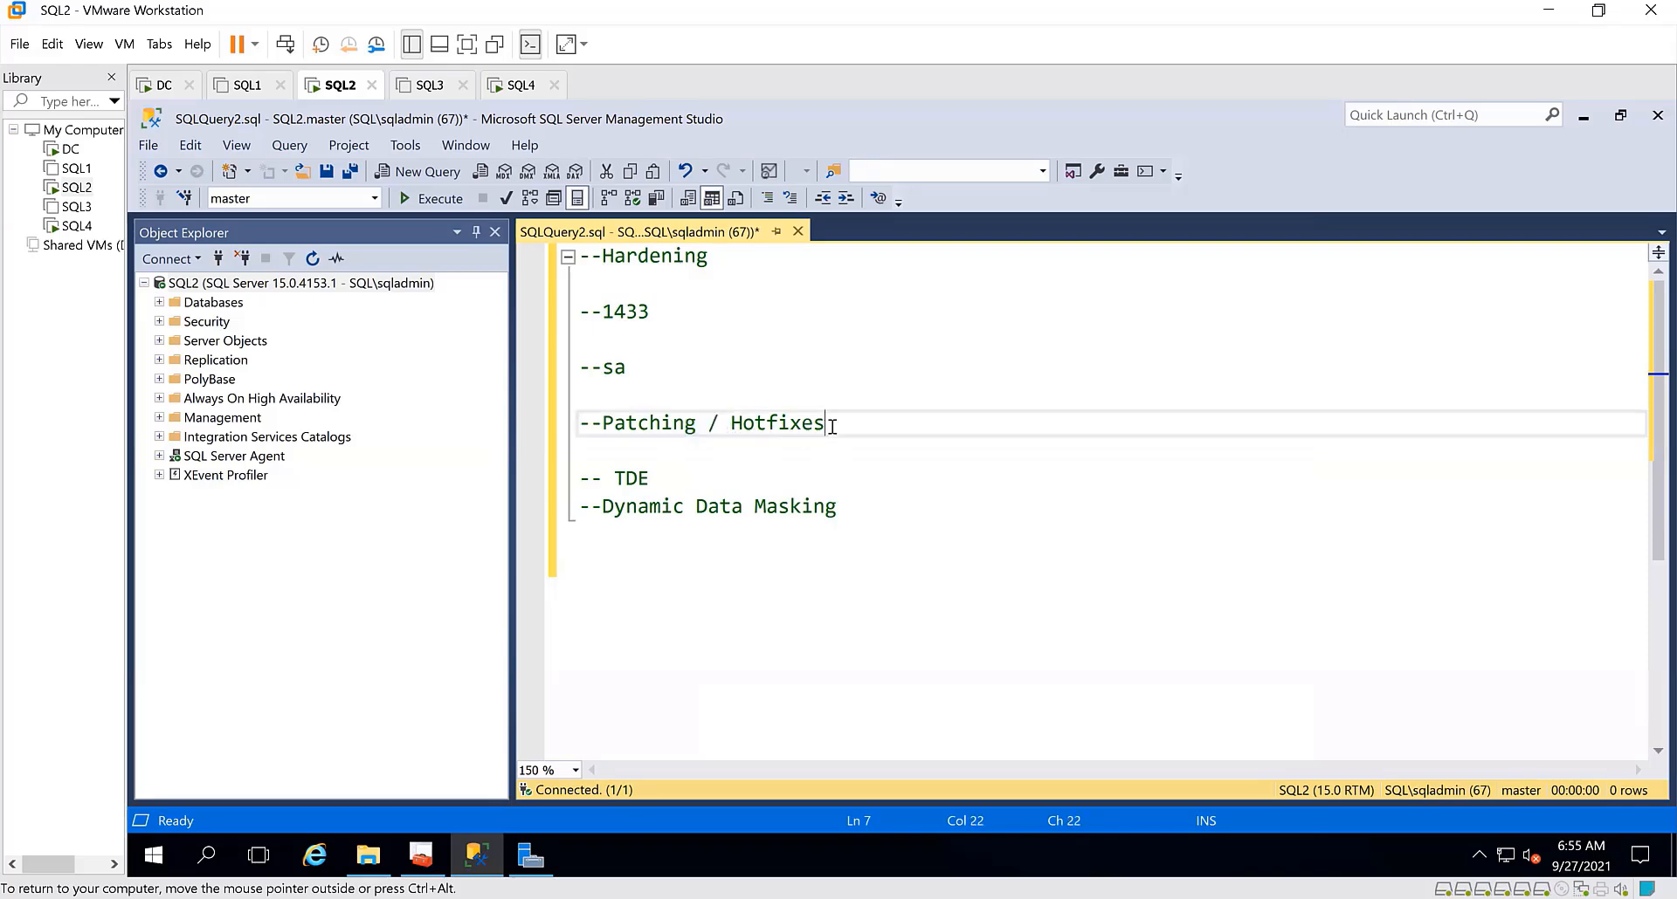
text(: Step)
click(870, 517)
key(Return)
key(Return)
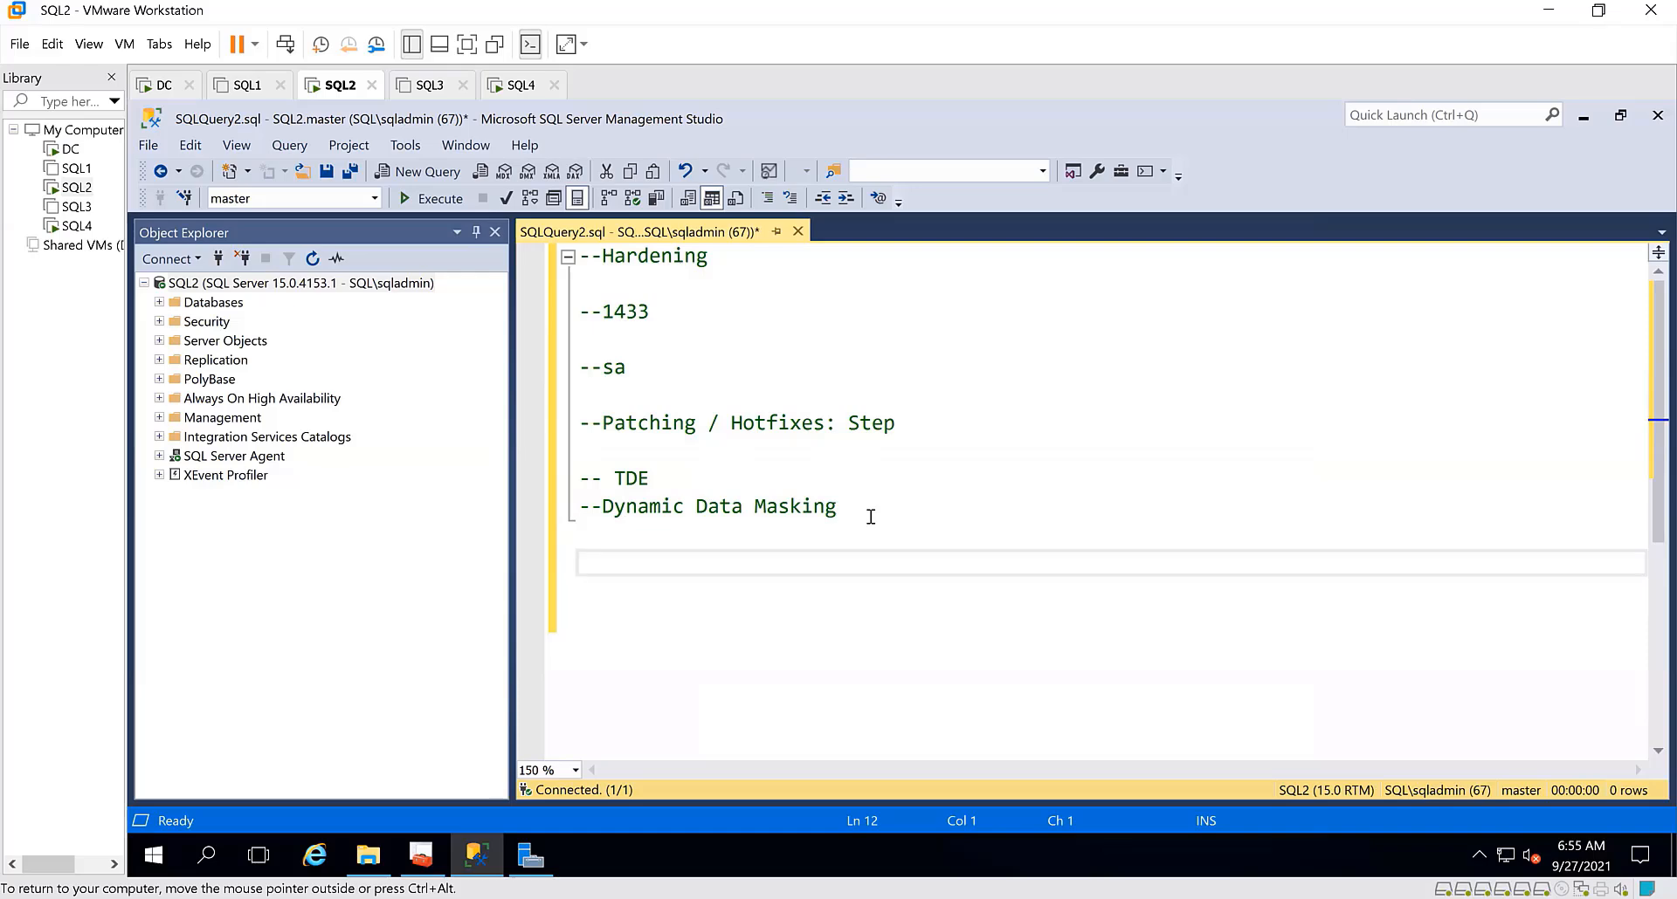
text(@@)
key(BackSpace)
key(BackSpace)
key(BackSpace)
text(sele)
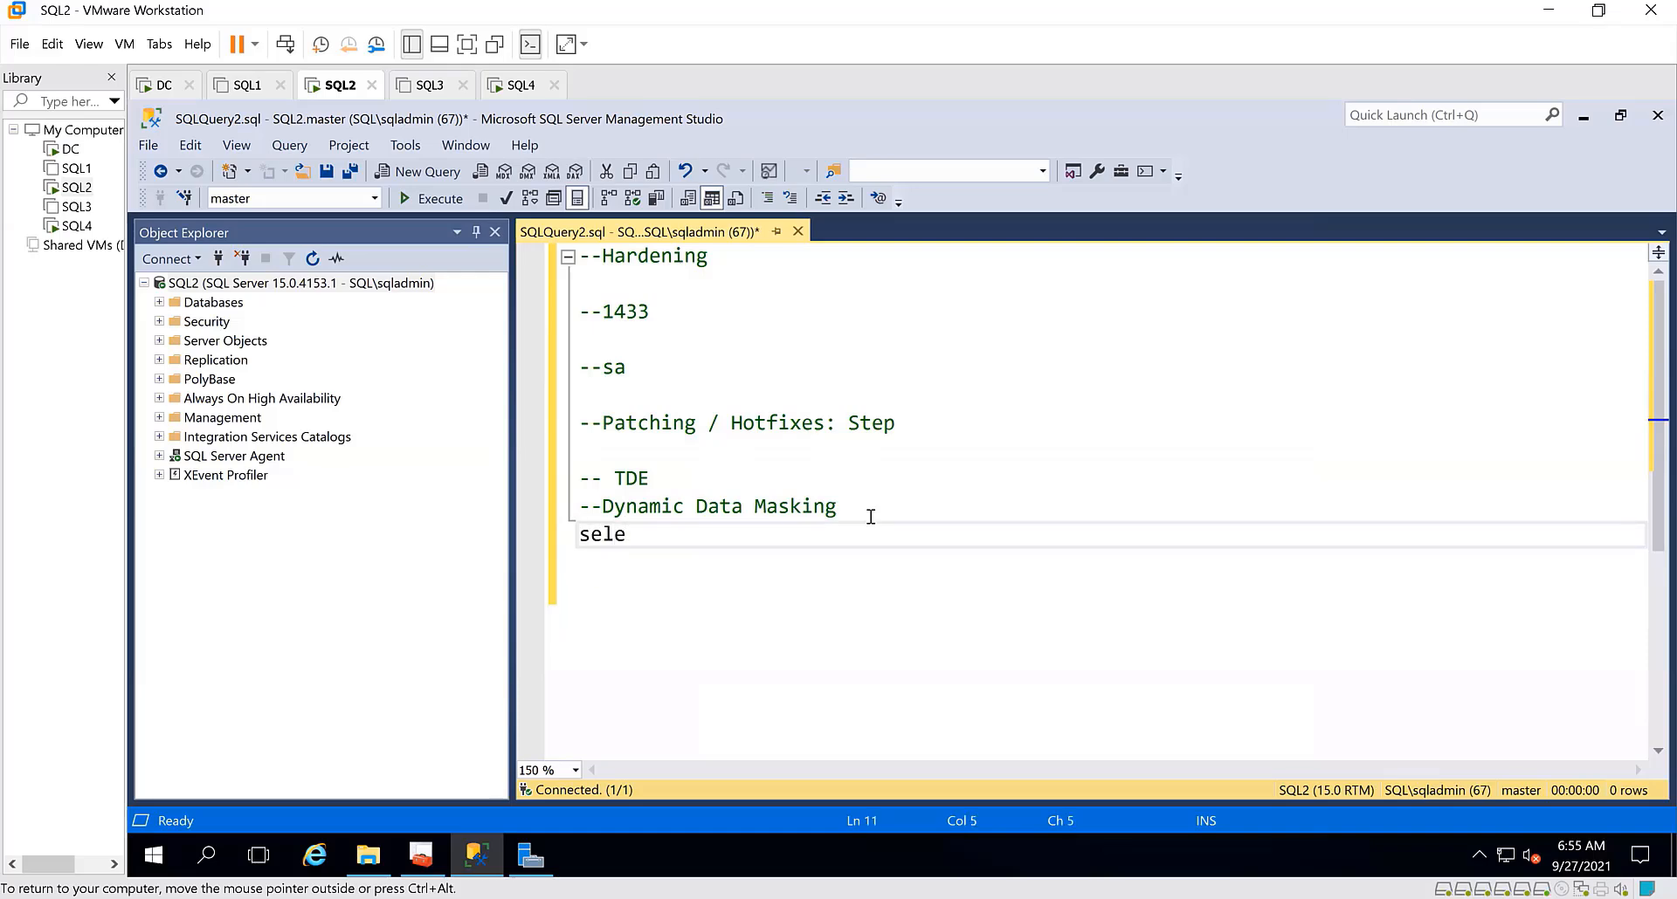
text(ct @@version)
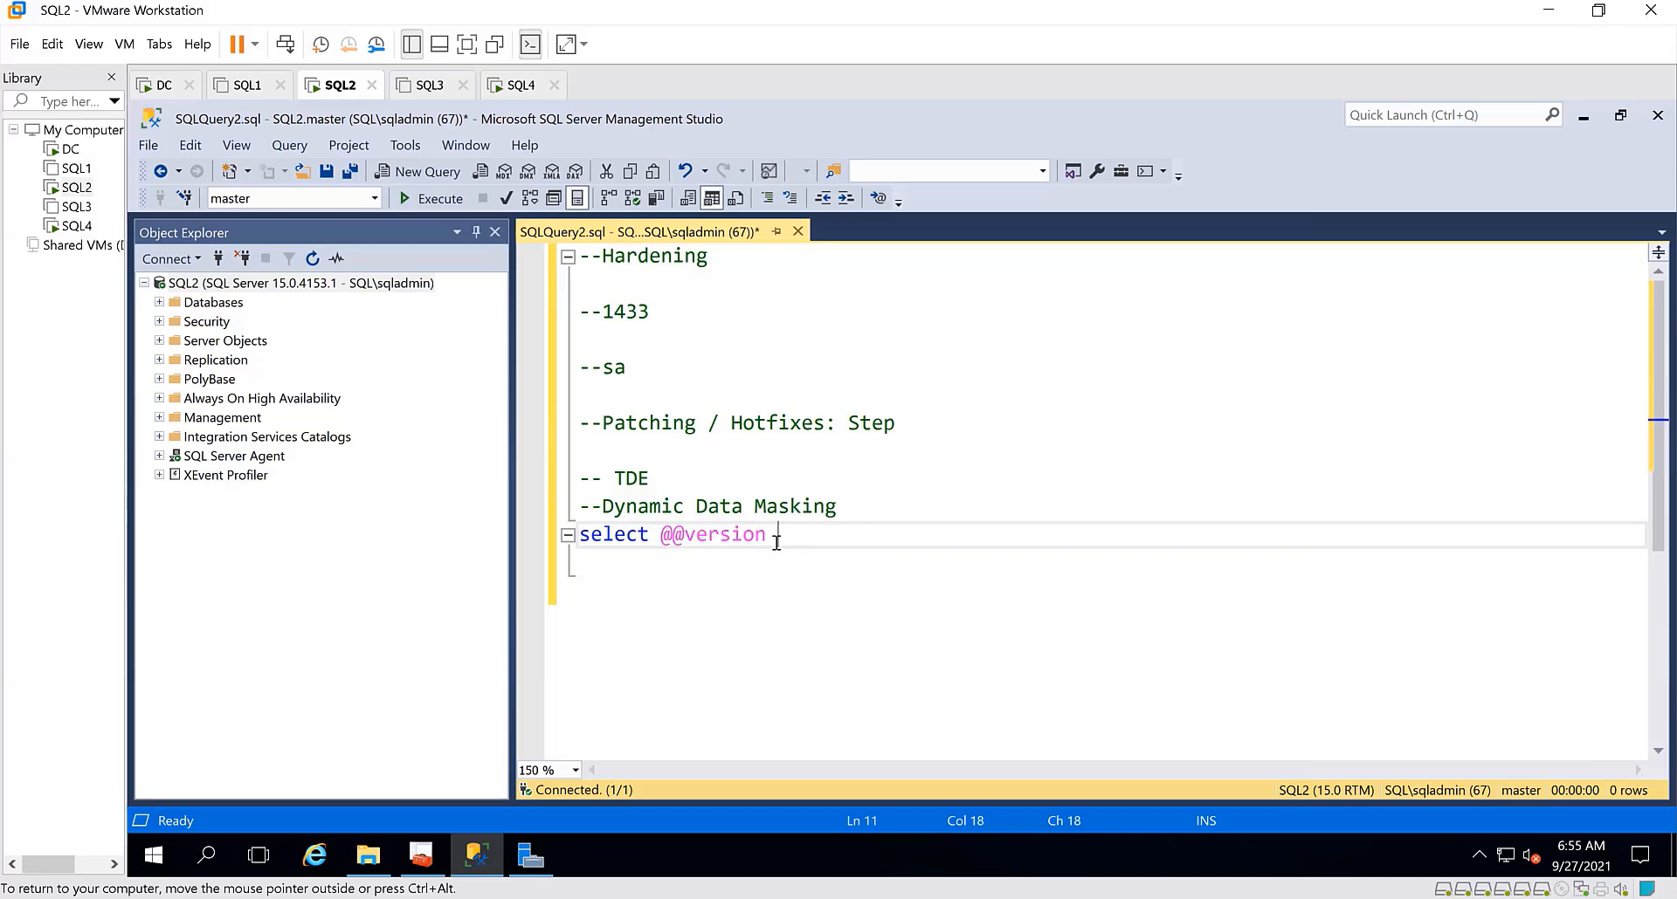
drag(767, 536, 572, 536)
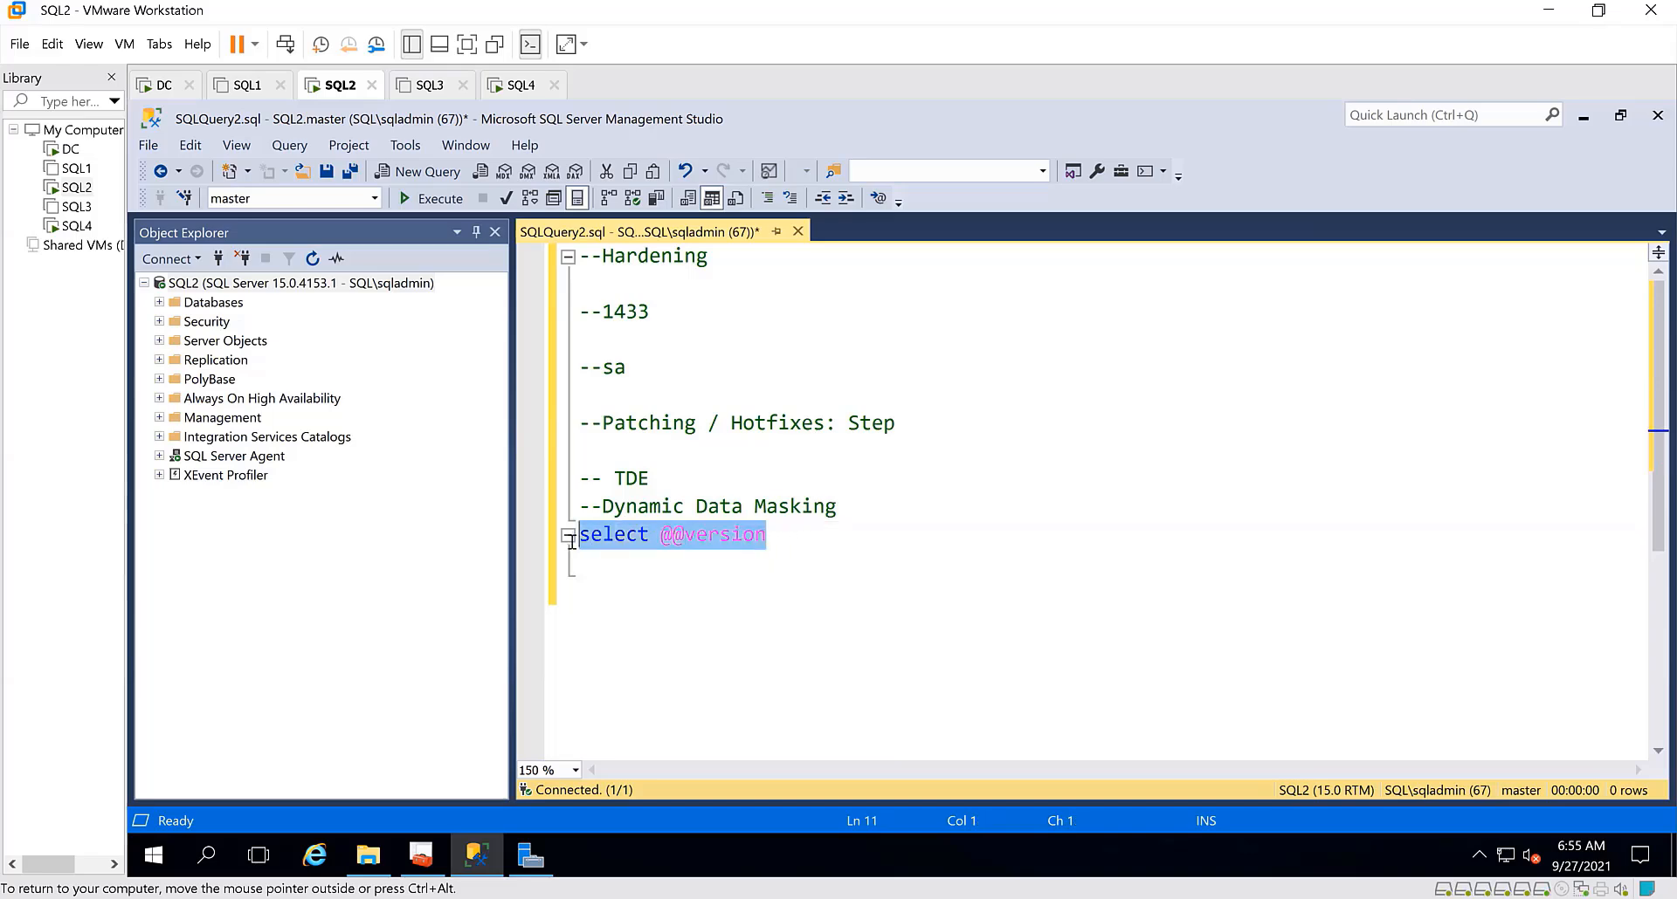
click(433, 198)
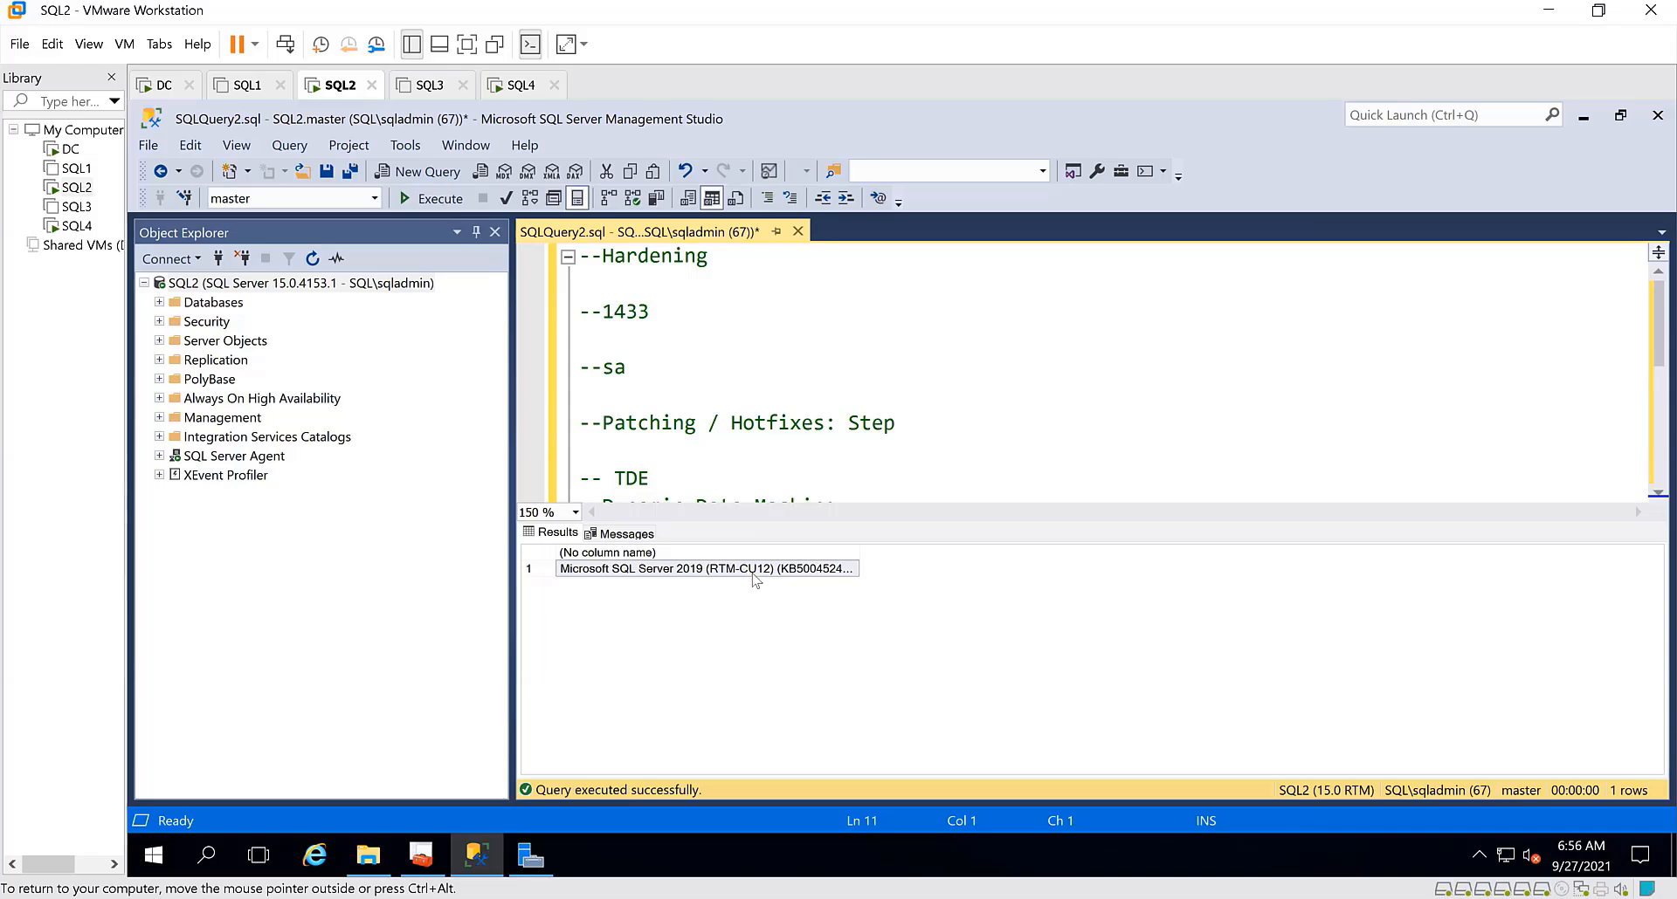
Connect Object Explorer to the SQL4 database engine using Windows Authentication
click(218, 257)
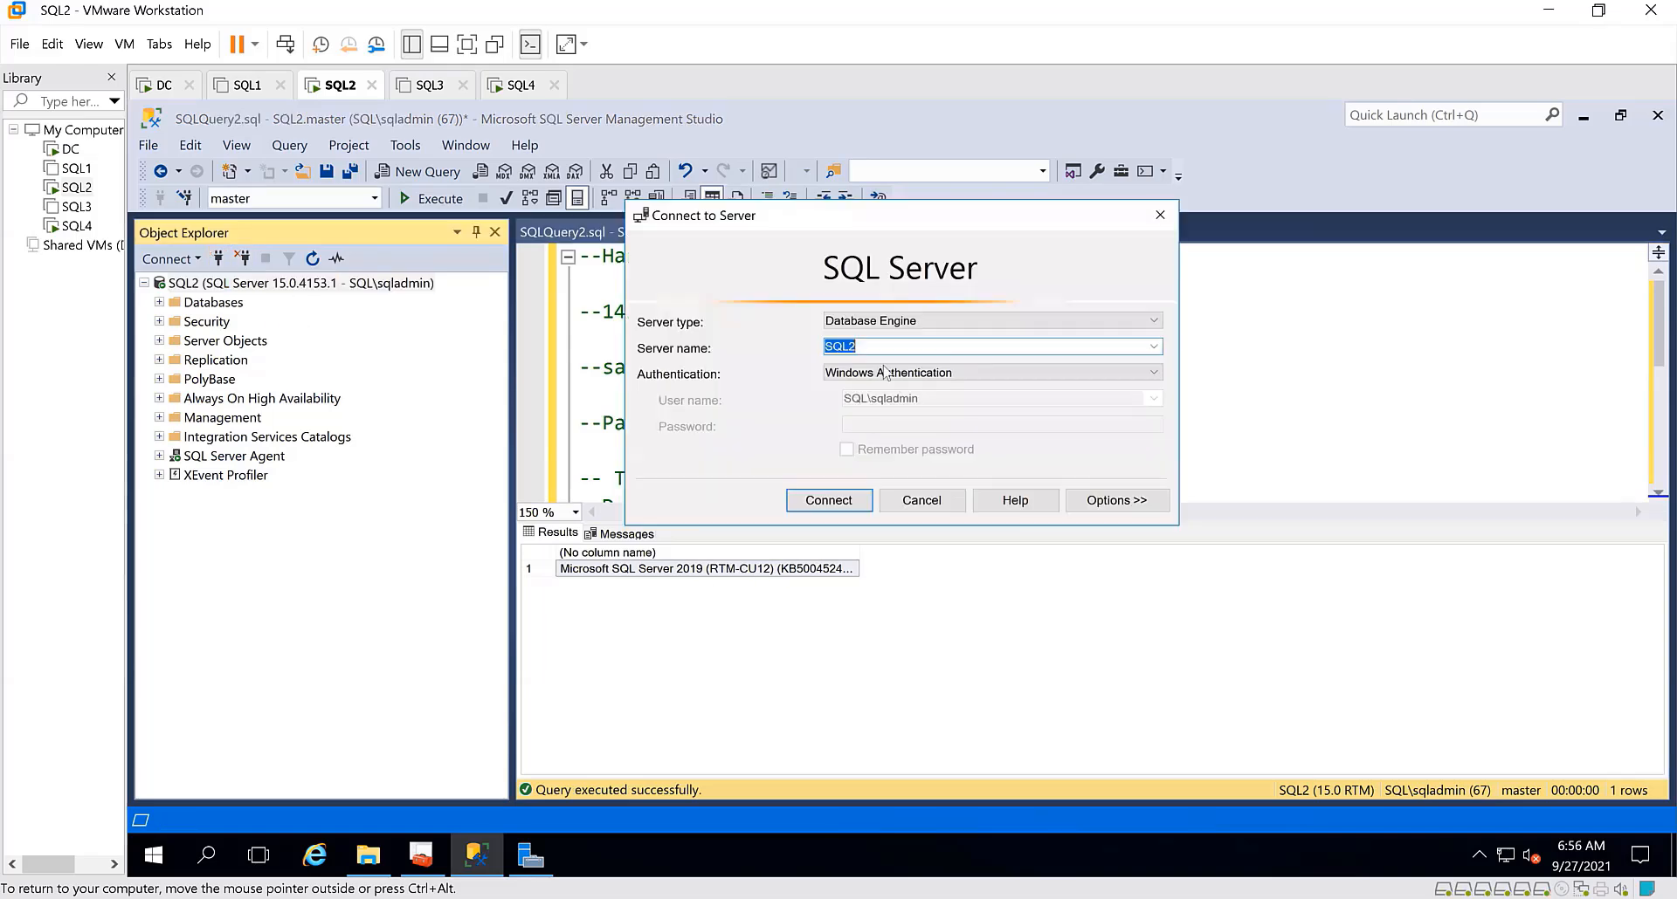
click(1154, 347)
click(947, 363)
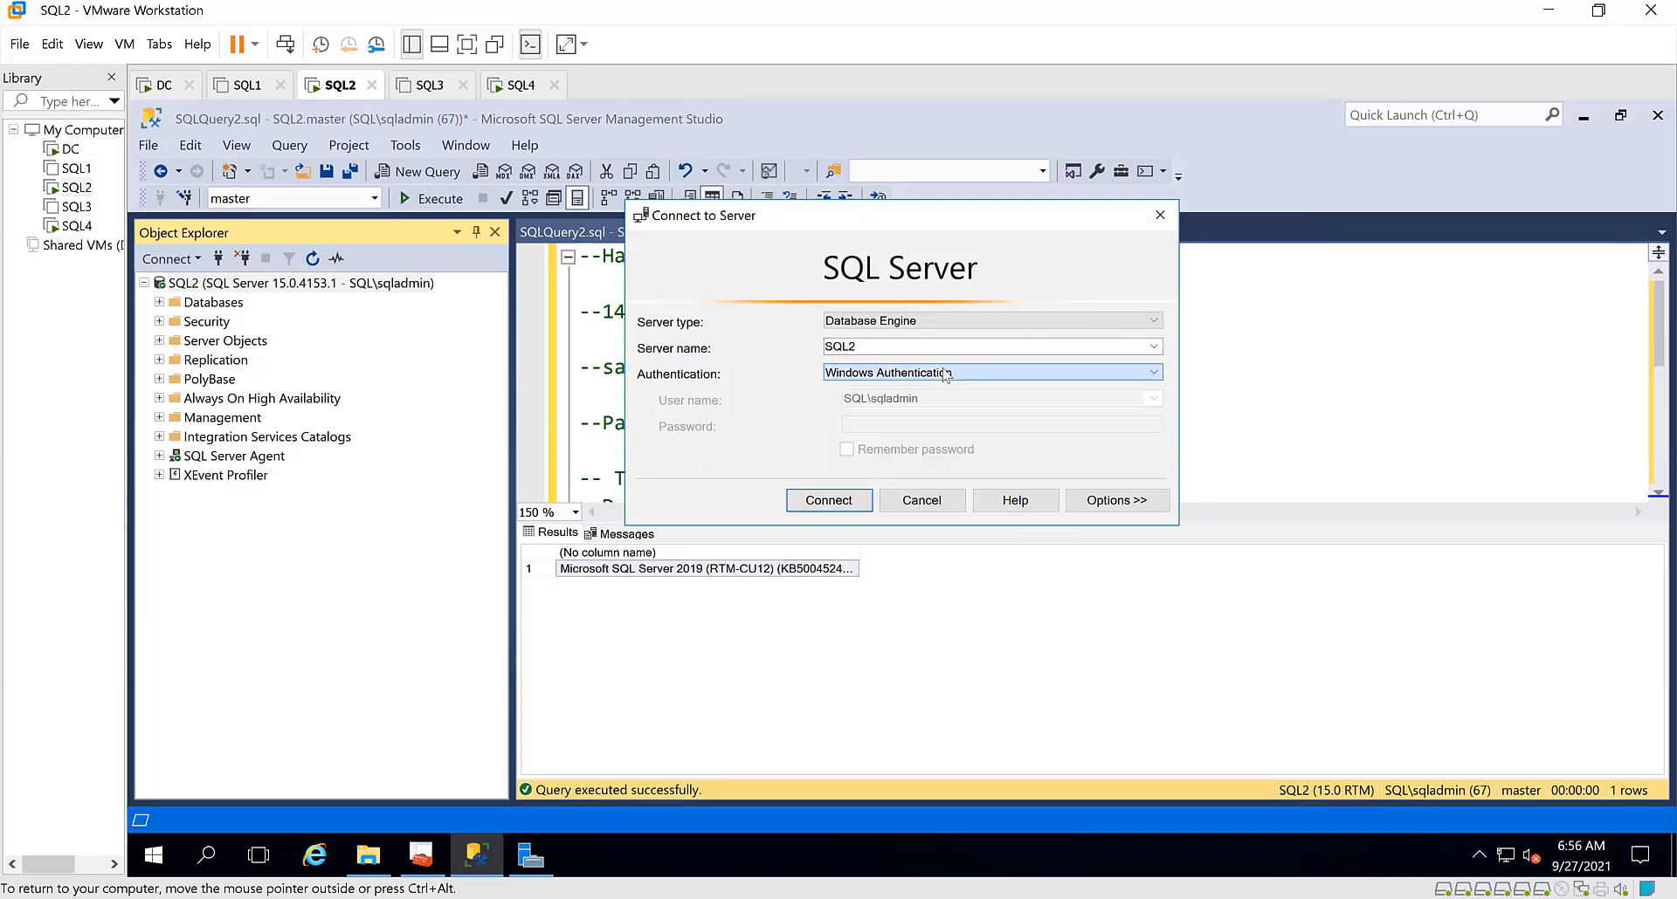
click(948, 373)
click(1151, 347)
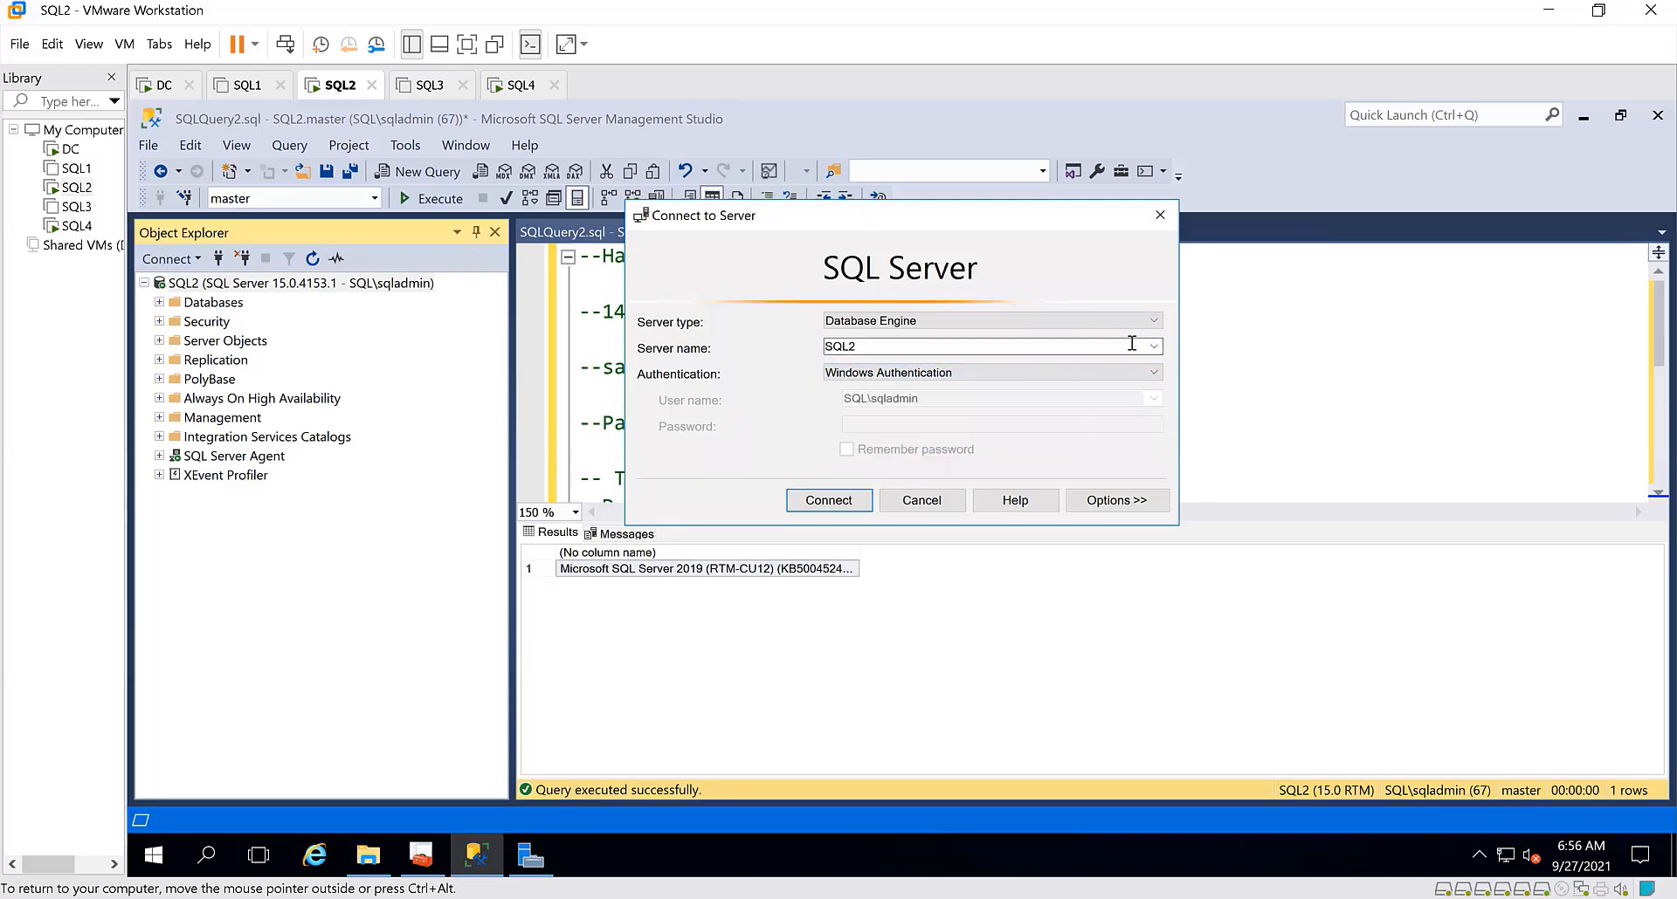
click(1154, 347)
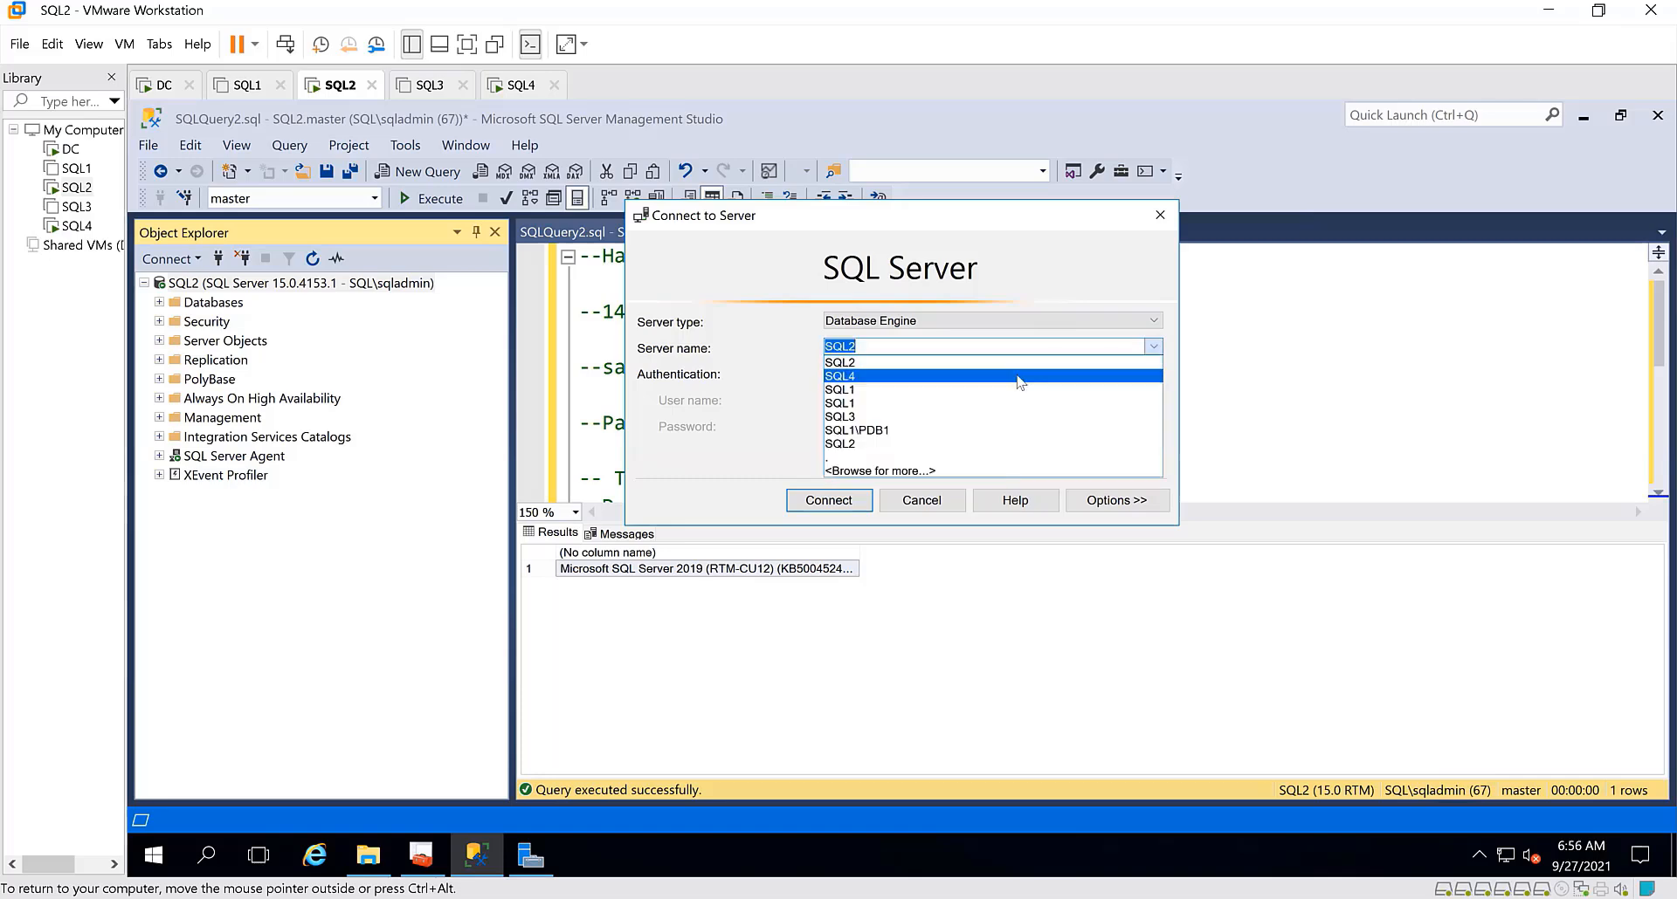
click(1017, 376)
click(821, 501)
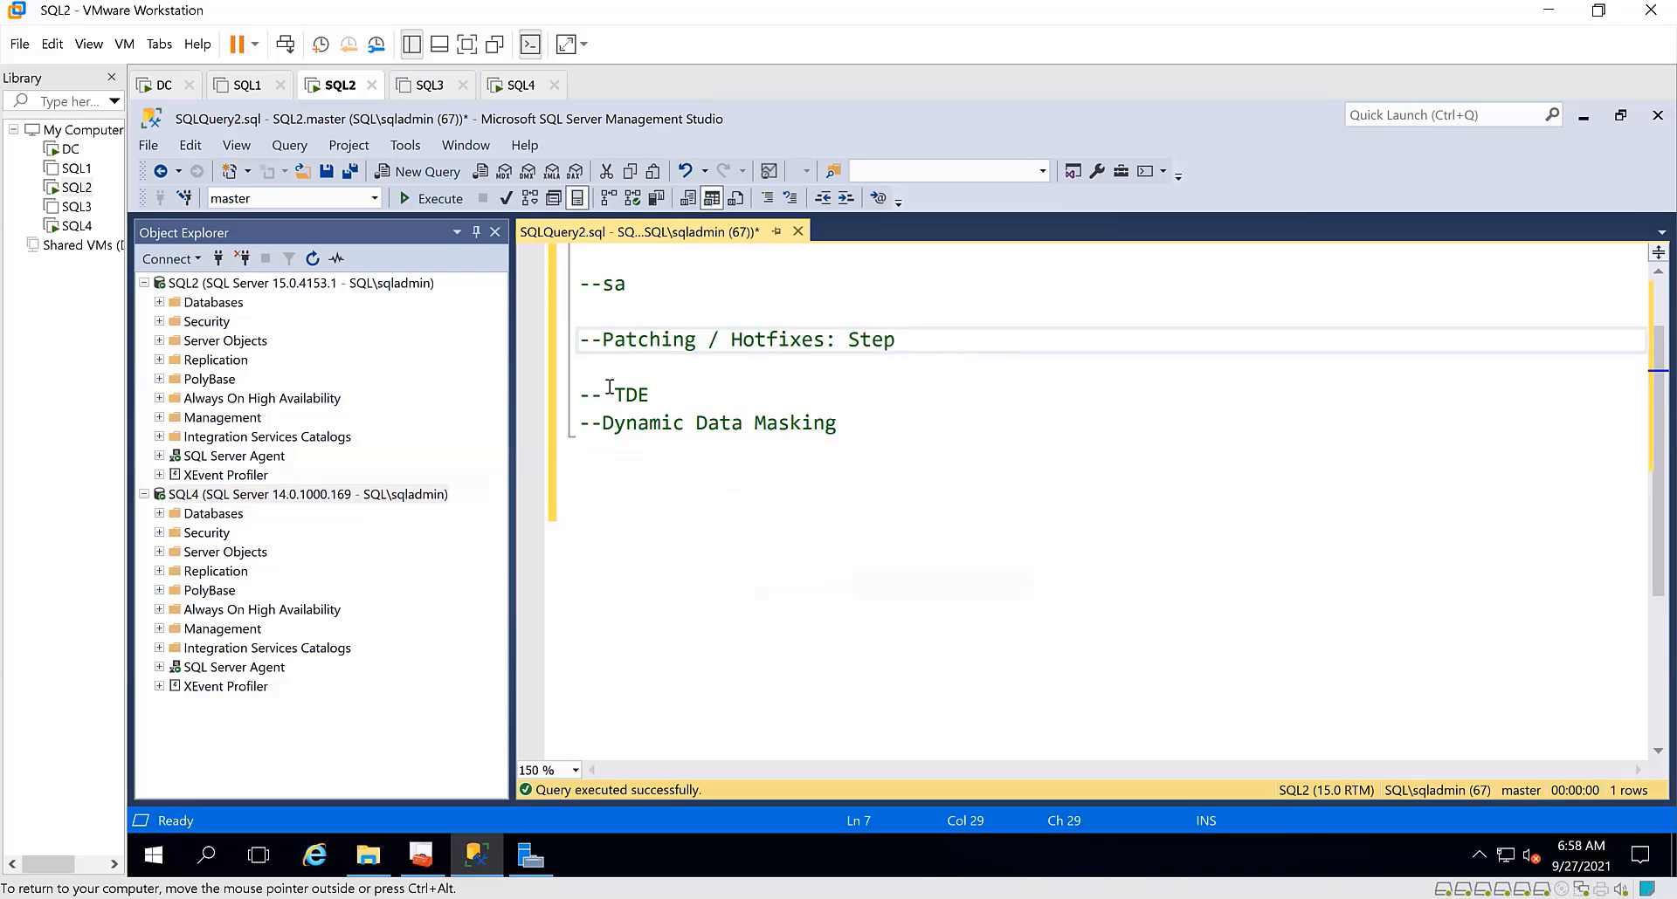
click(320, 495)
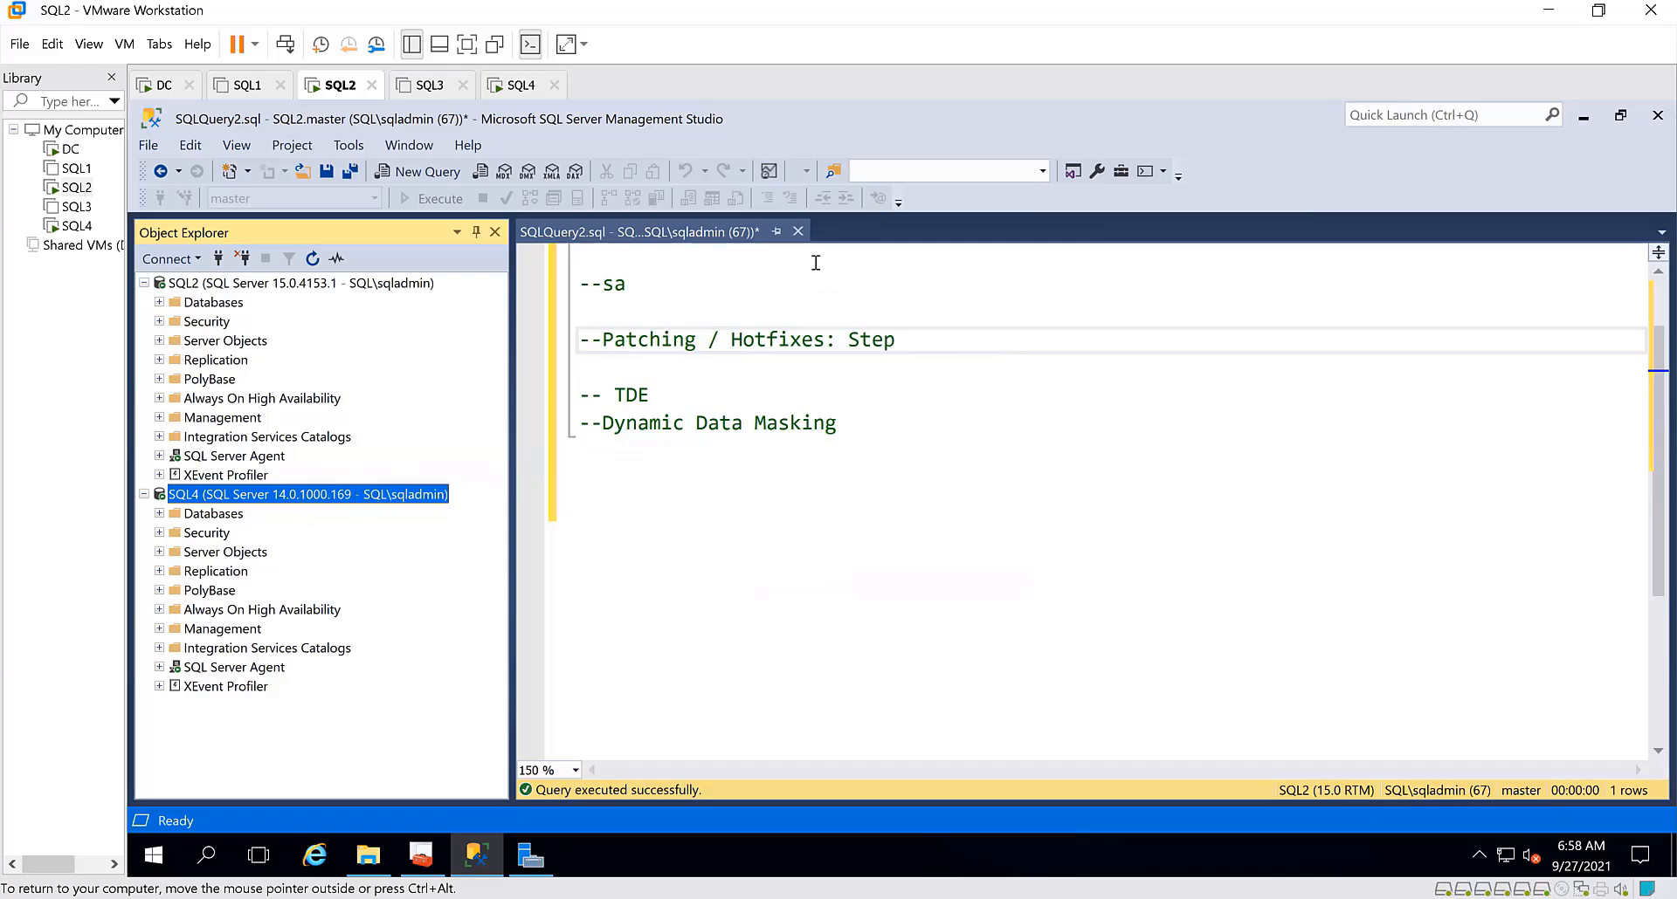
right_click(325, 496)
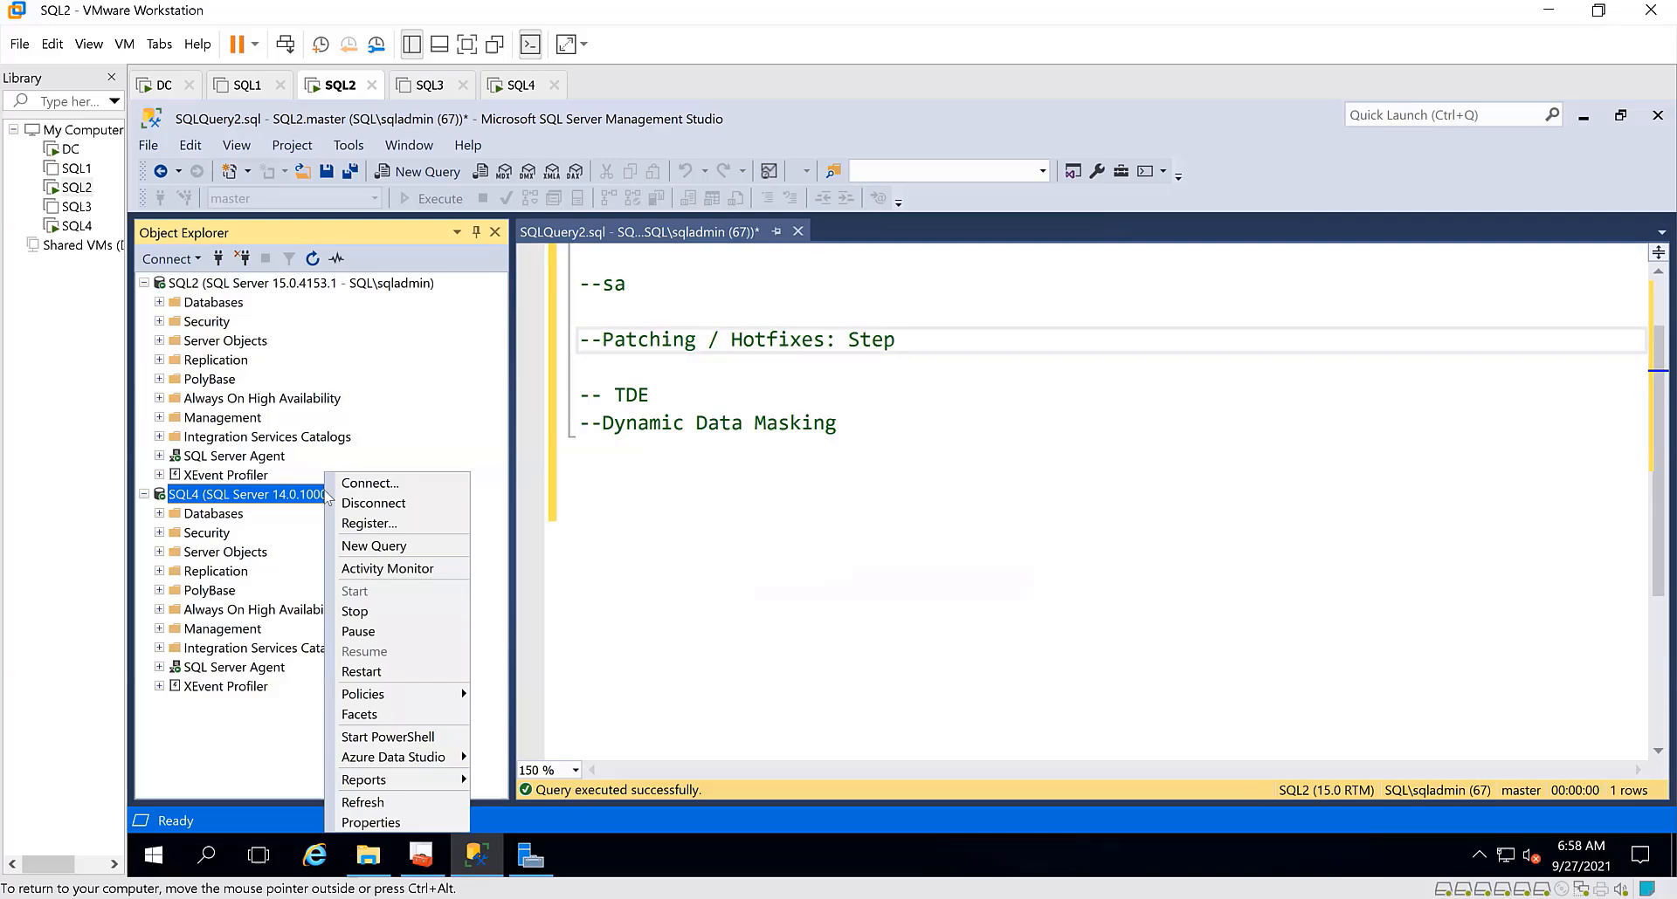
click(388, 543)
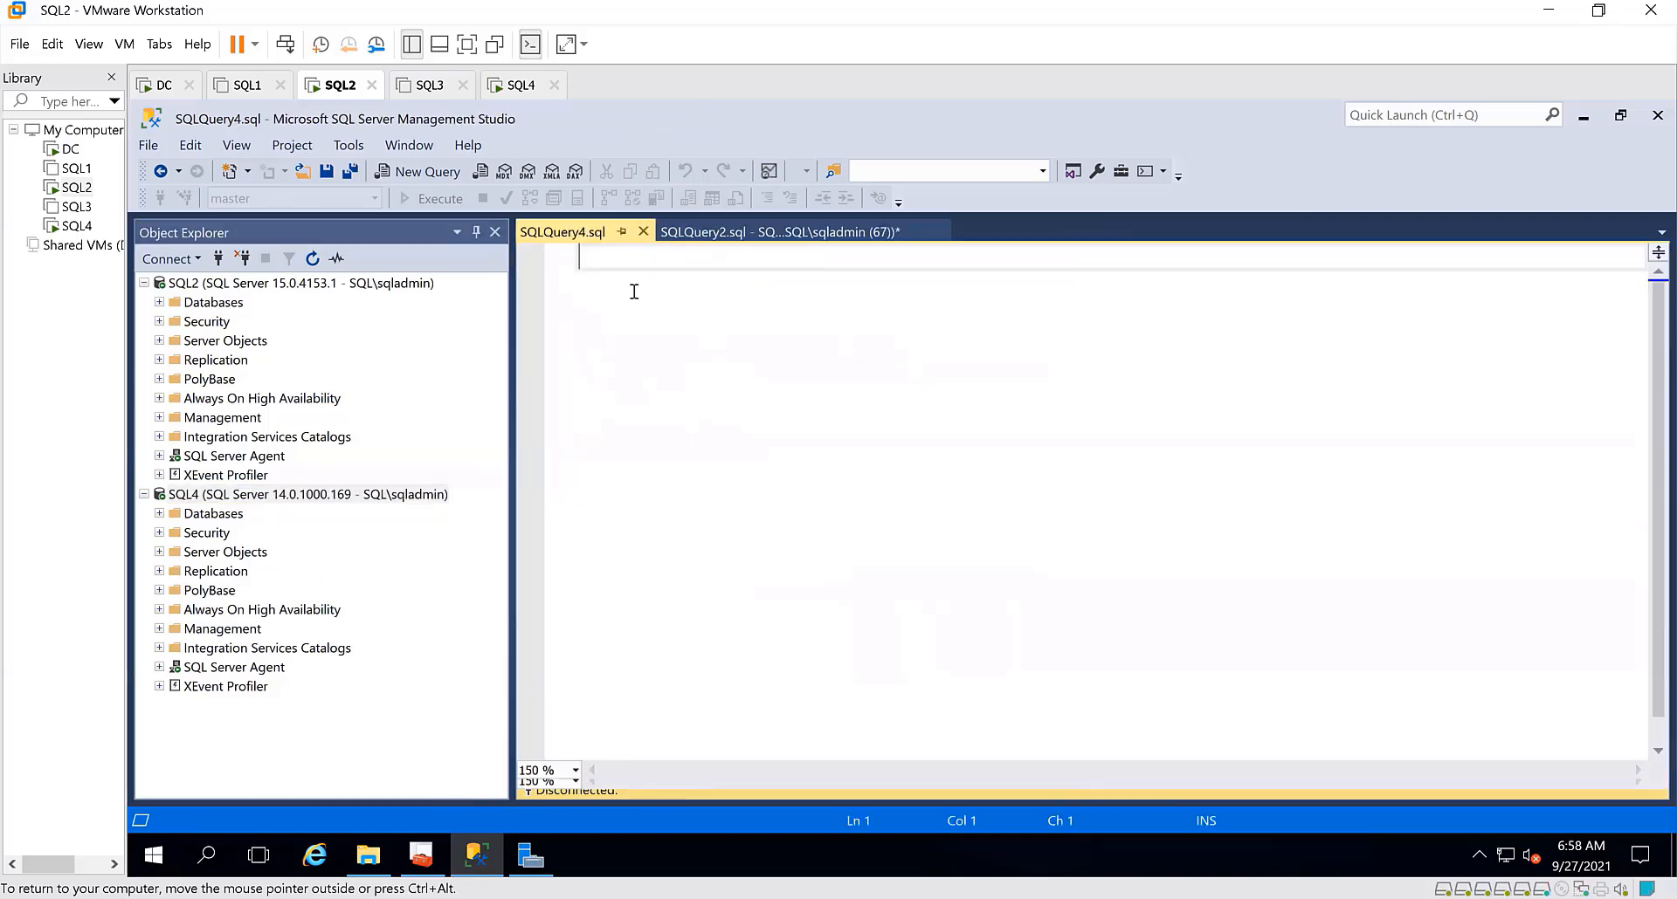
text(select @@version)
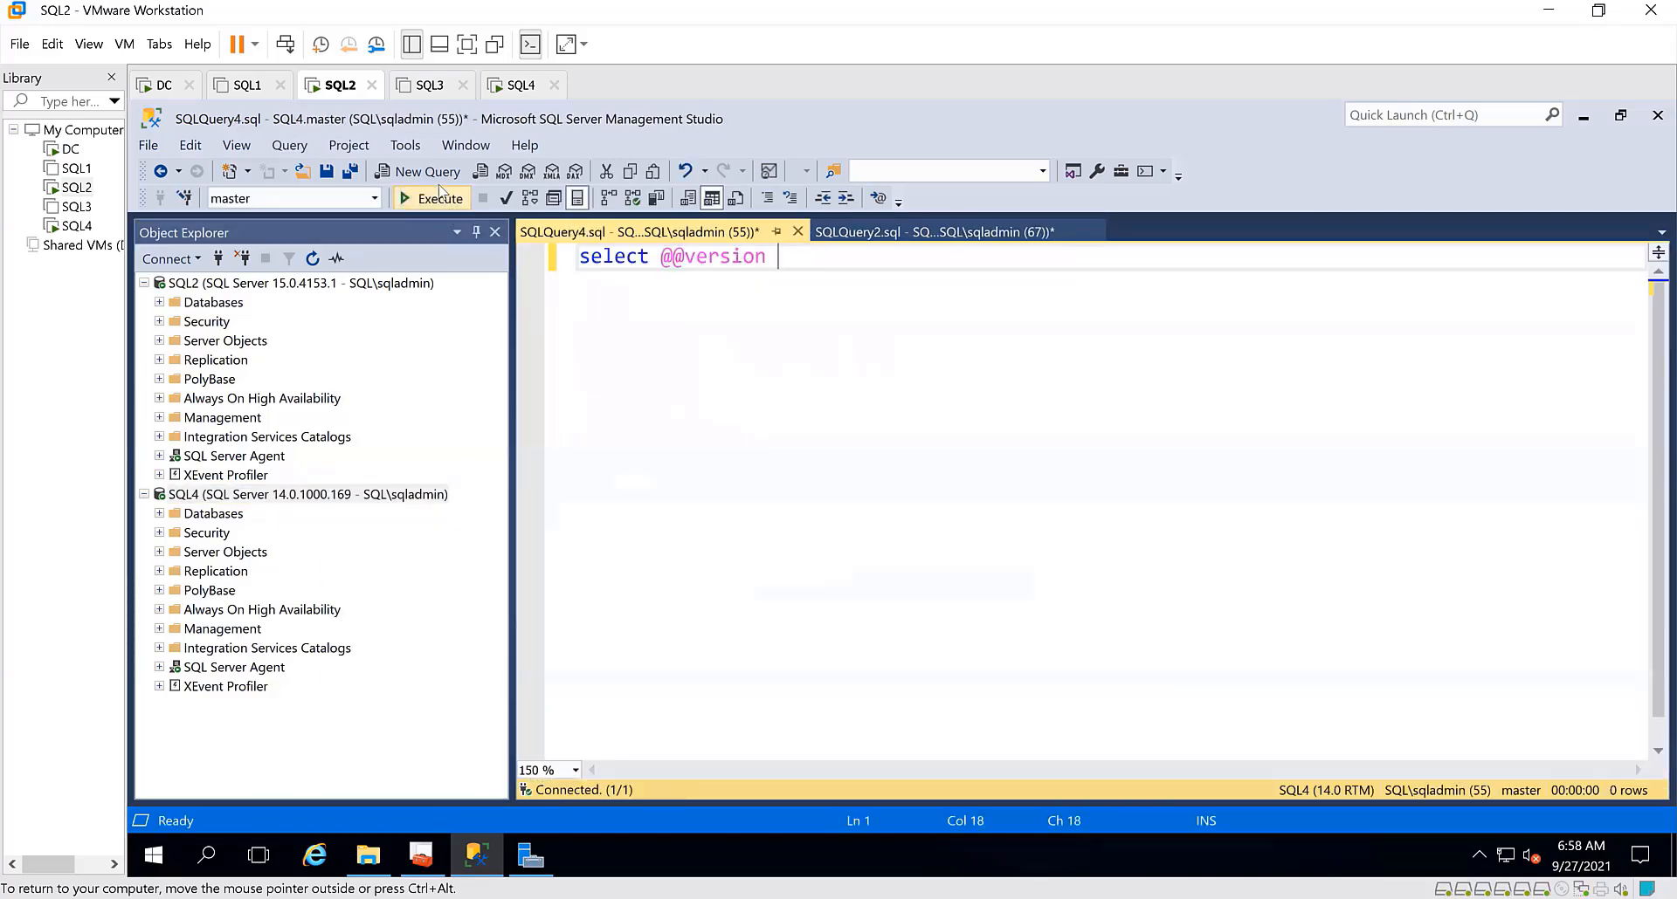
click(439, 199)
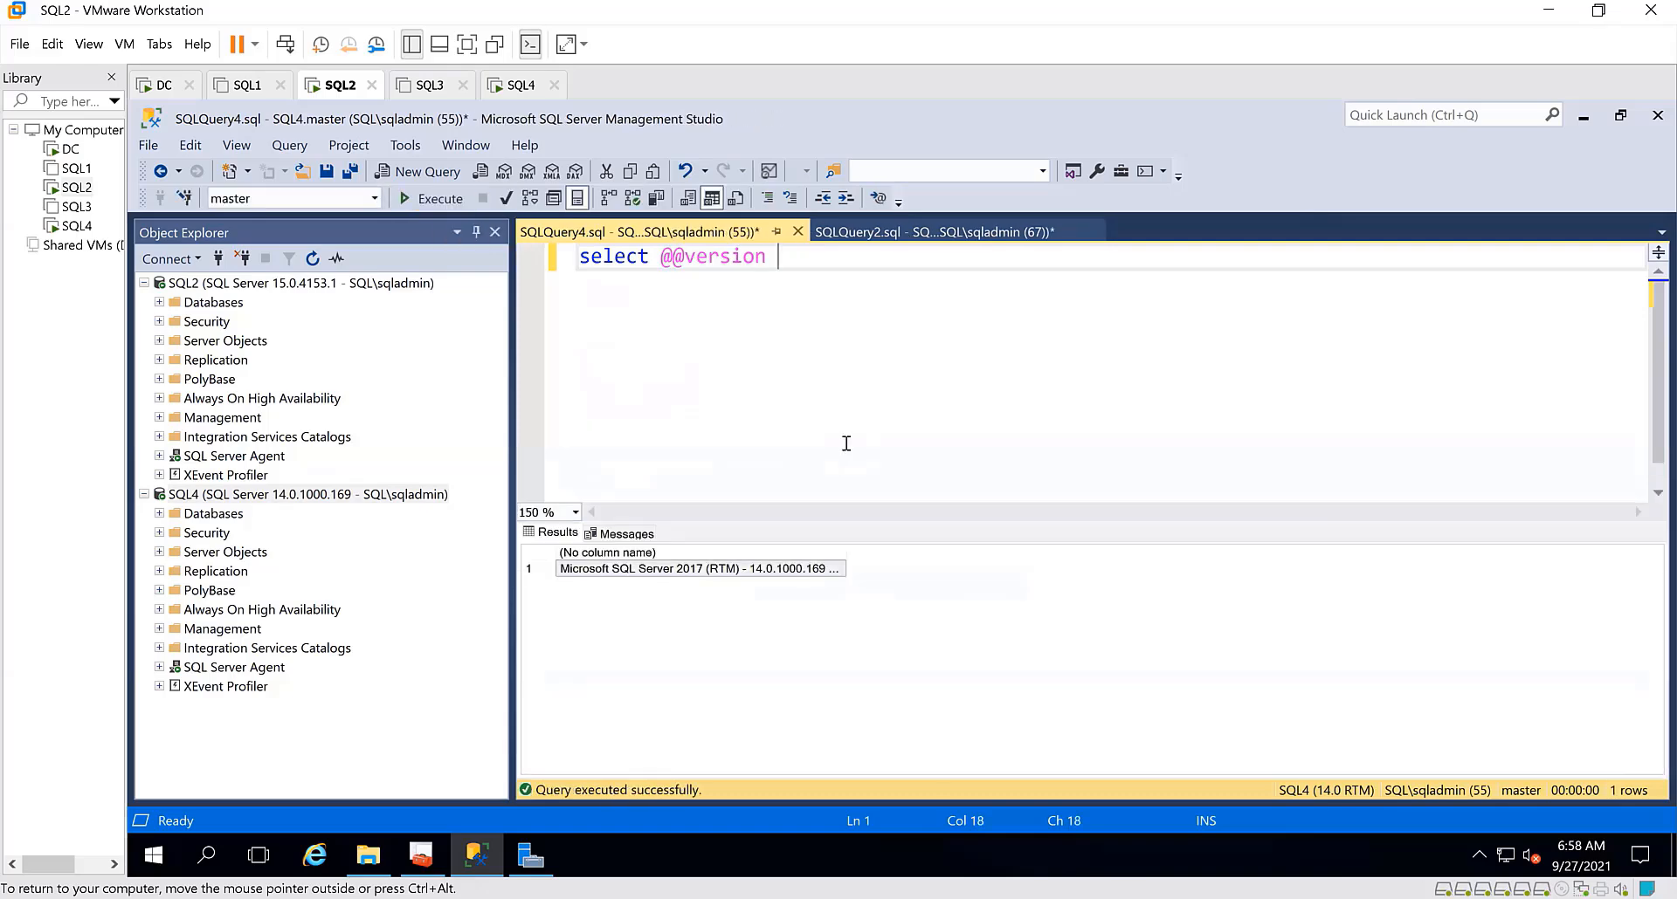
Copy the version result cell and paste it two lines below the select statement in the SQL4 query
right_click(771, 575)
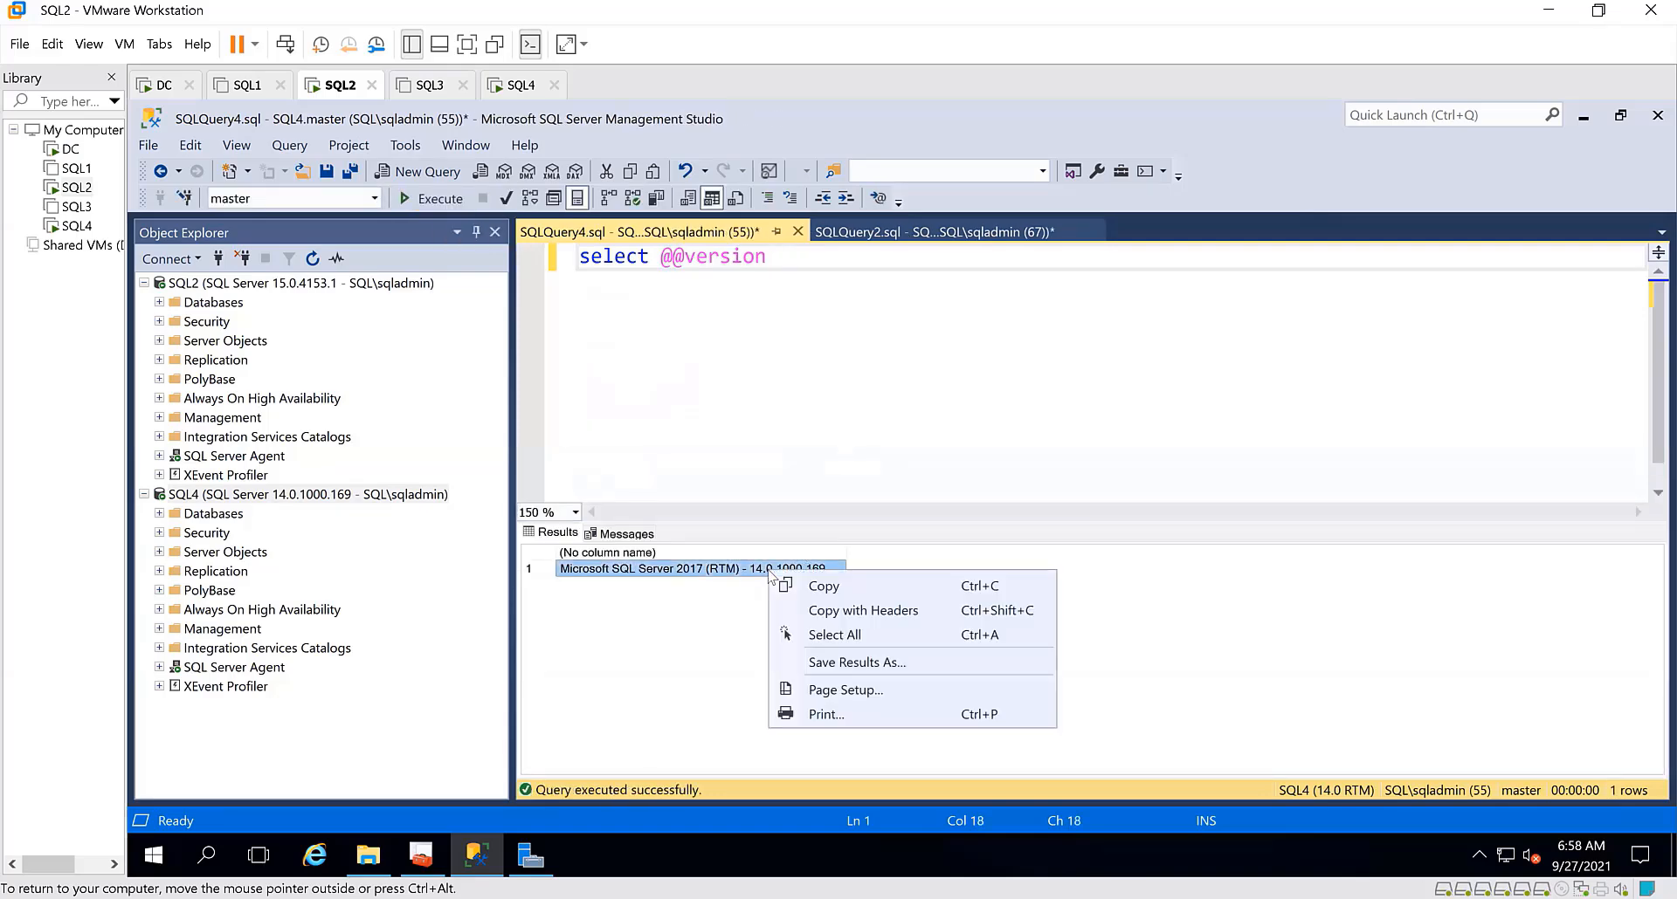
click(829, 585)
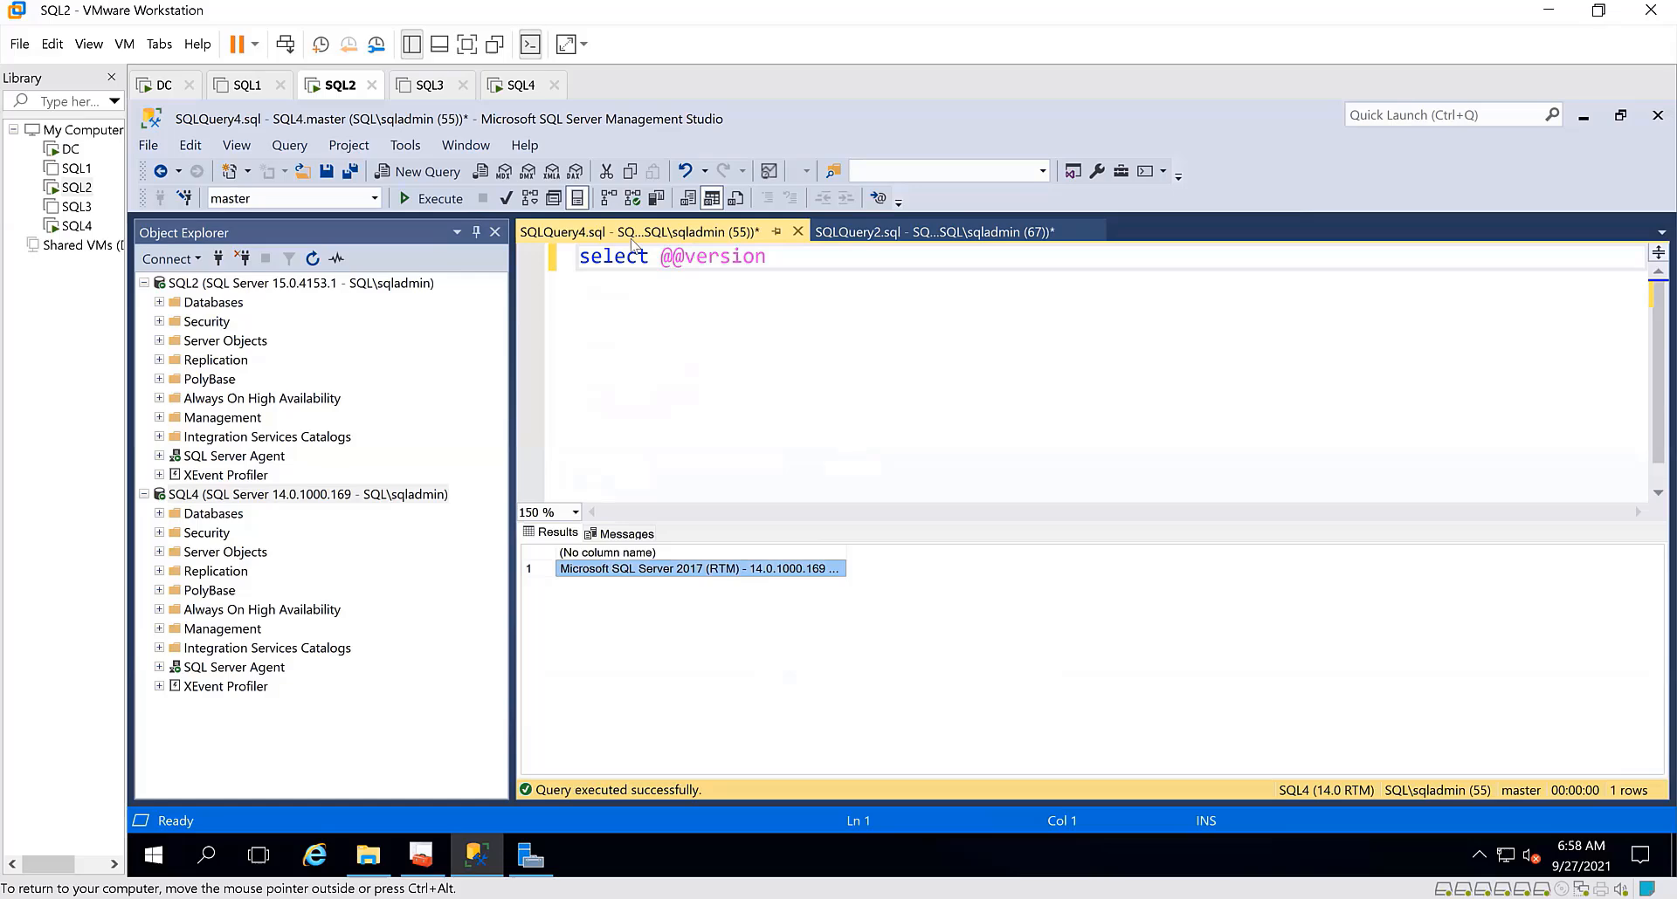
click(640, 301)
click(768, 262)
key(Return)
key(Return)
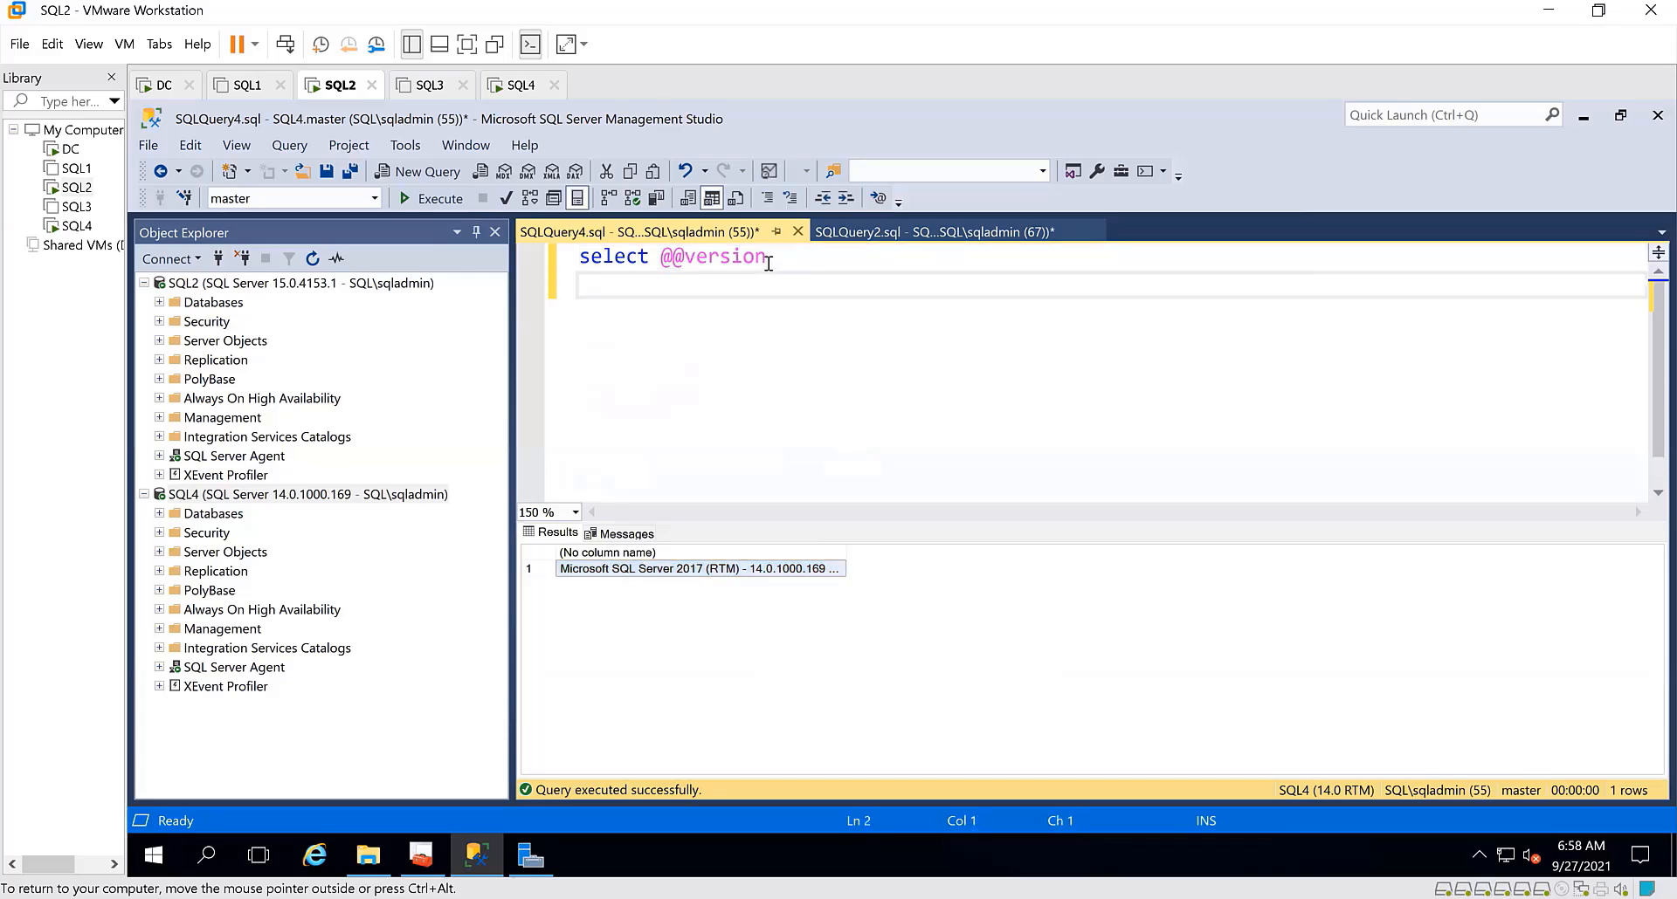
key(ctrl+v)
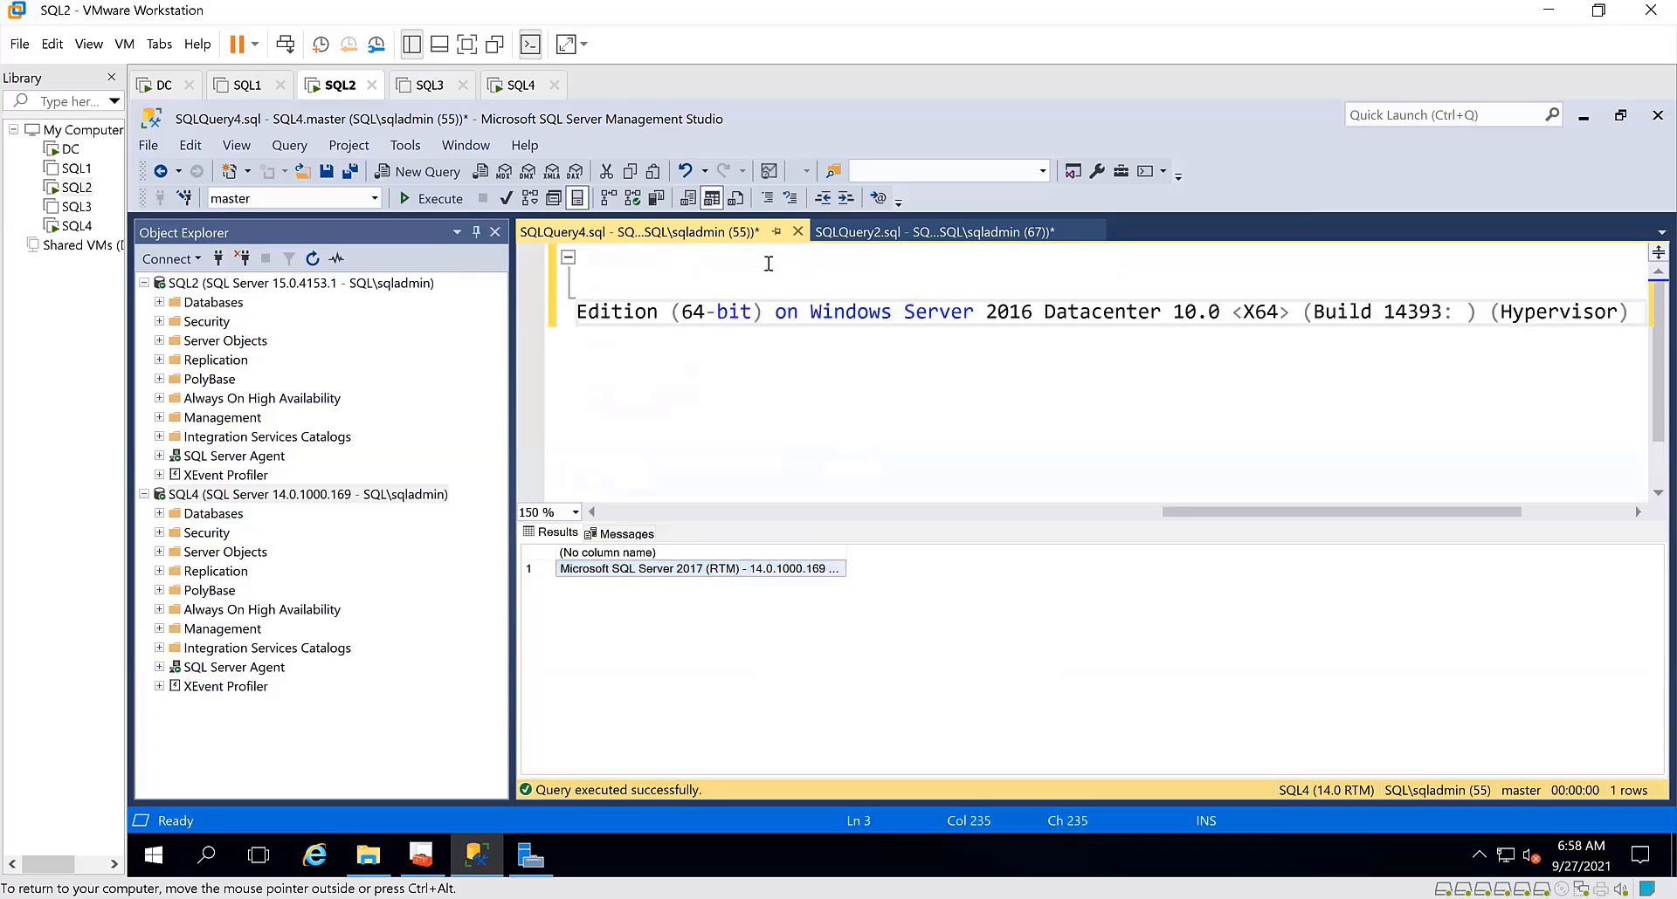
Insert four line breaks before "(Hypervisor)" in the pasted version text and highlight "0.1000" in the build number
click(1490, 312)
key(Return)
key(Return)
key(Return)
key(Return)
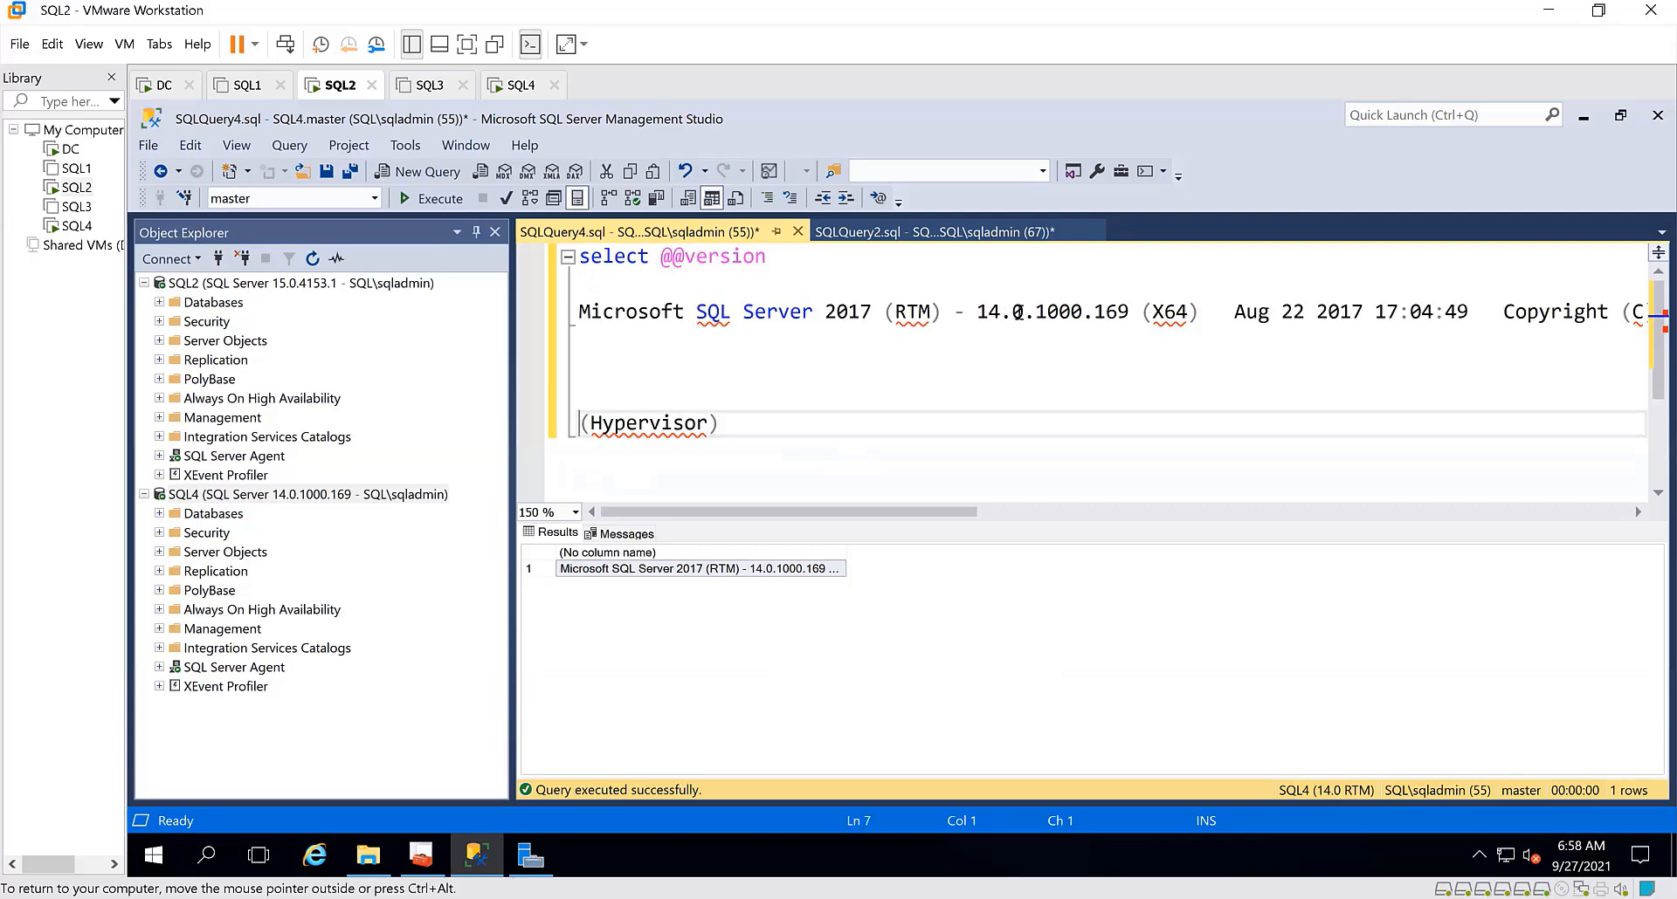
drag(1013, 312, 1083, 325)
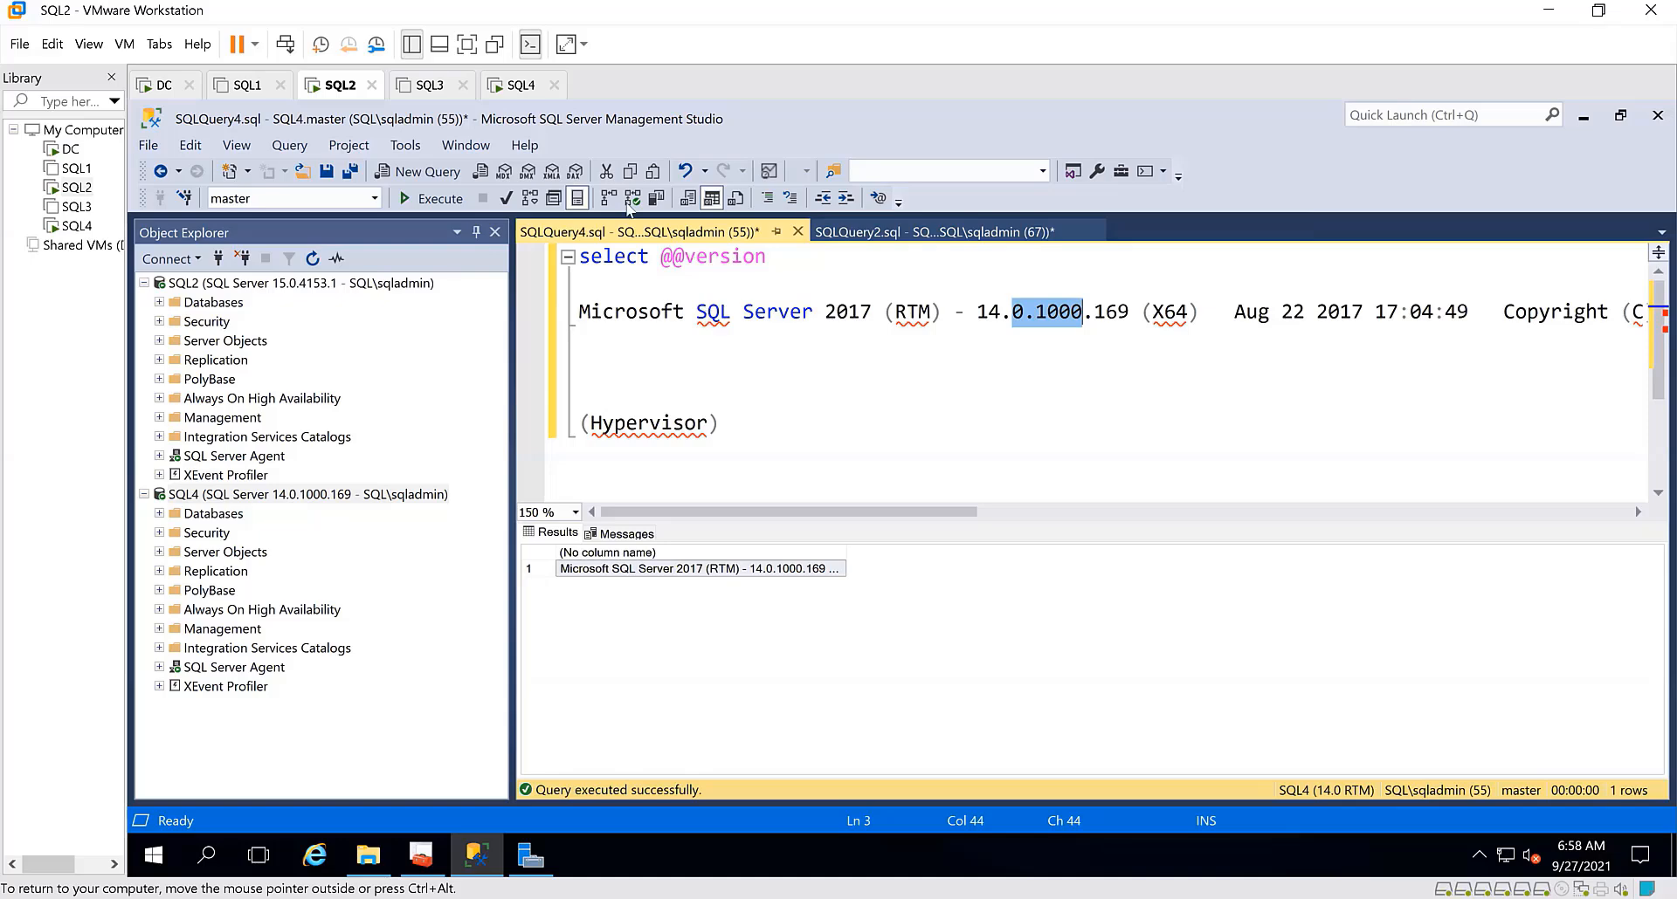
Switch to the SQL4 virtual machine, launch SQLServer2017-KB5005226-x64 from the Downloads and Installations folder, and minimize the folder window
click(522, 85)
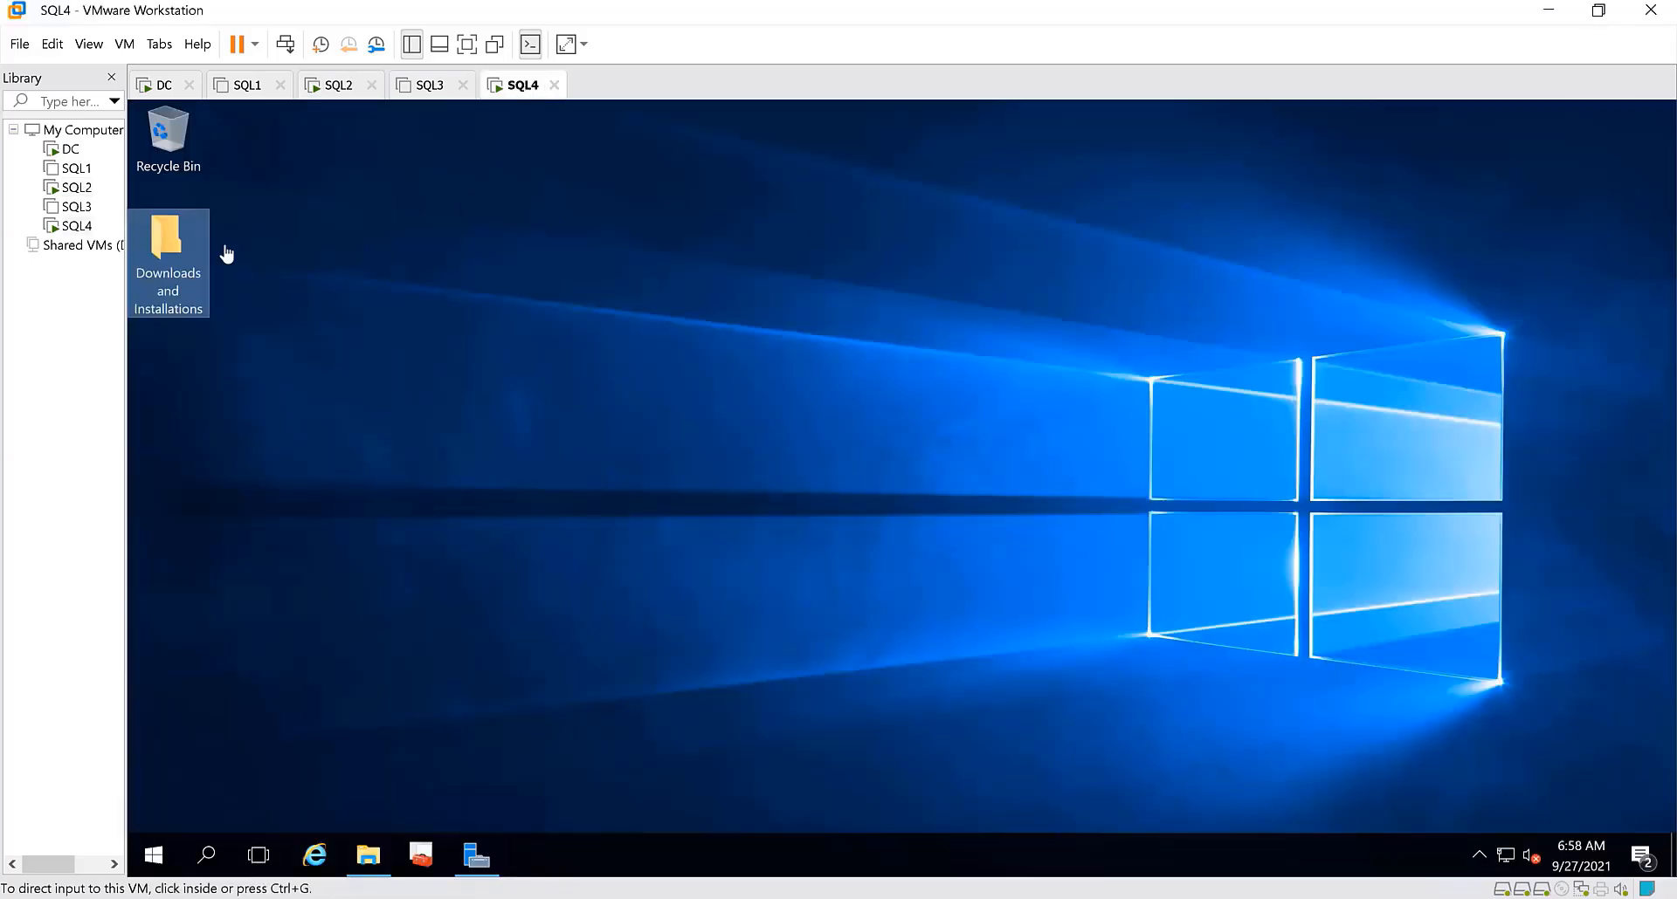
click(175, 253)
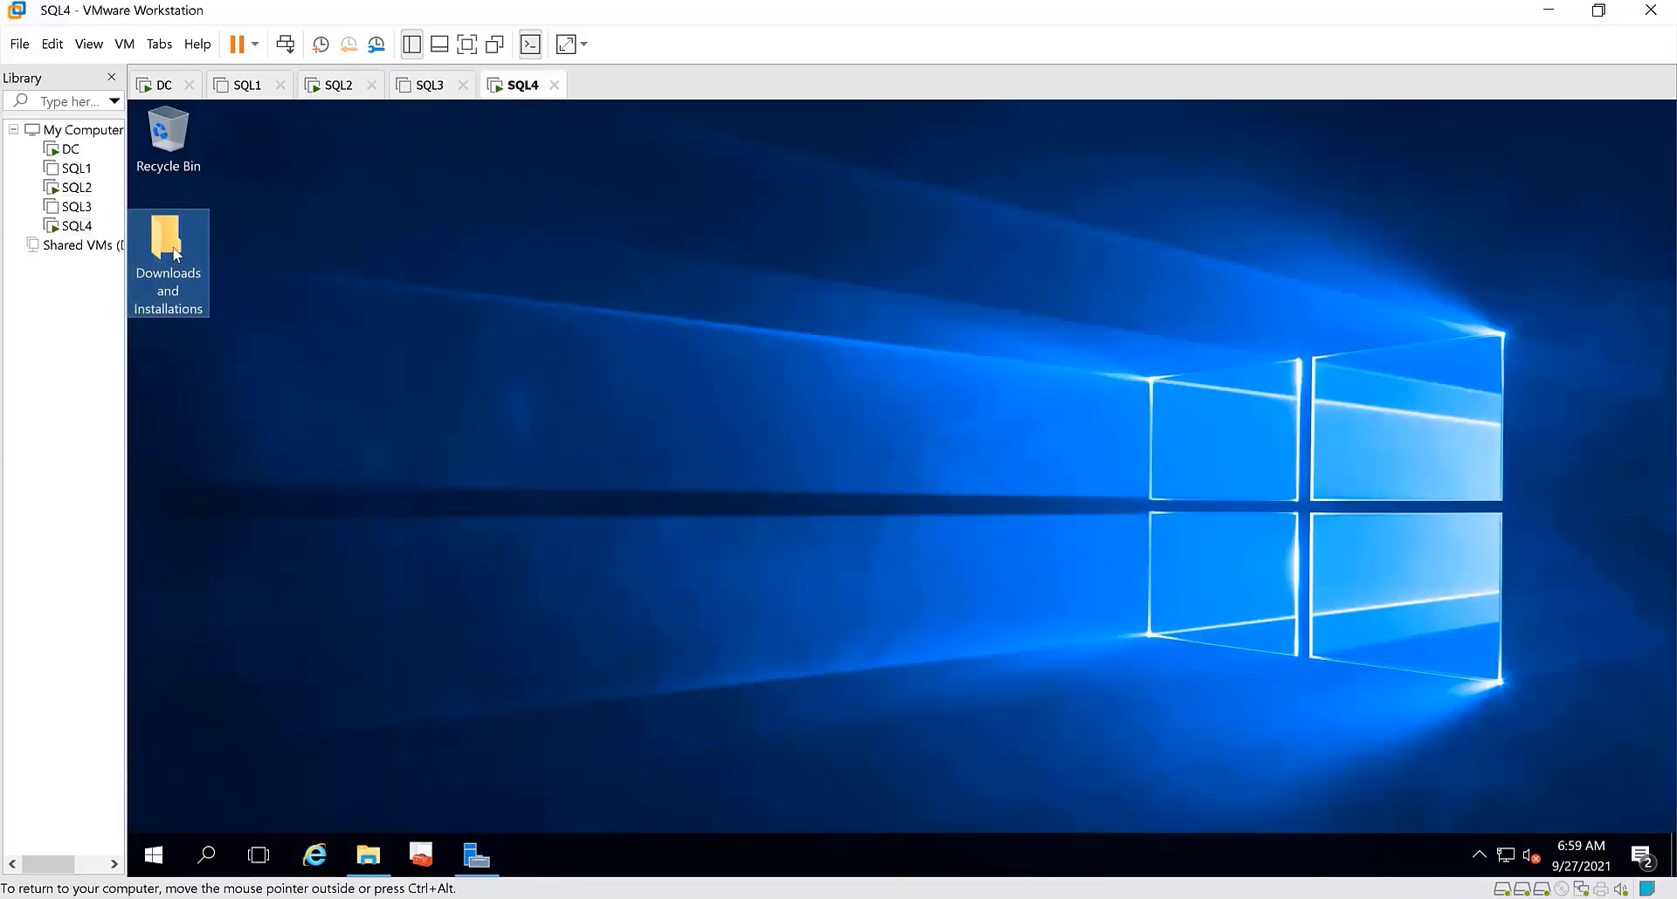
double_click(174, 253)
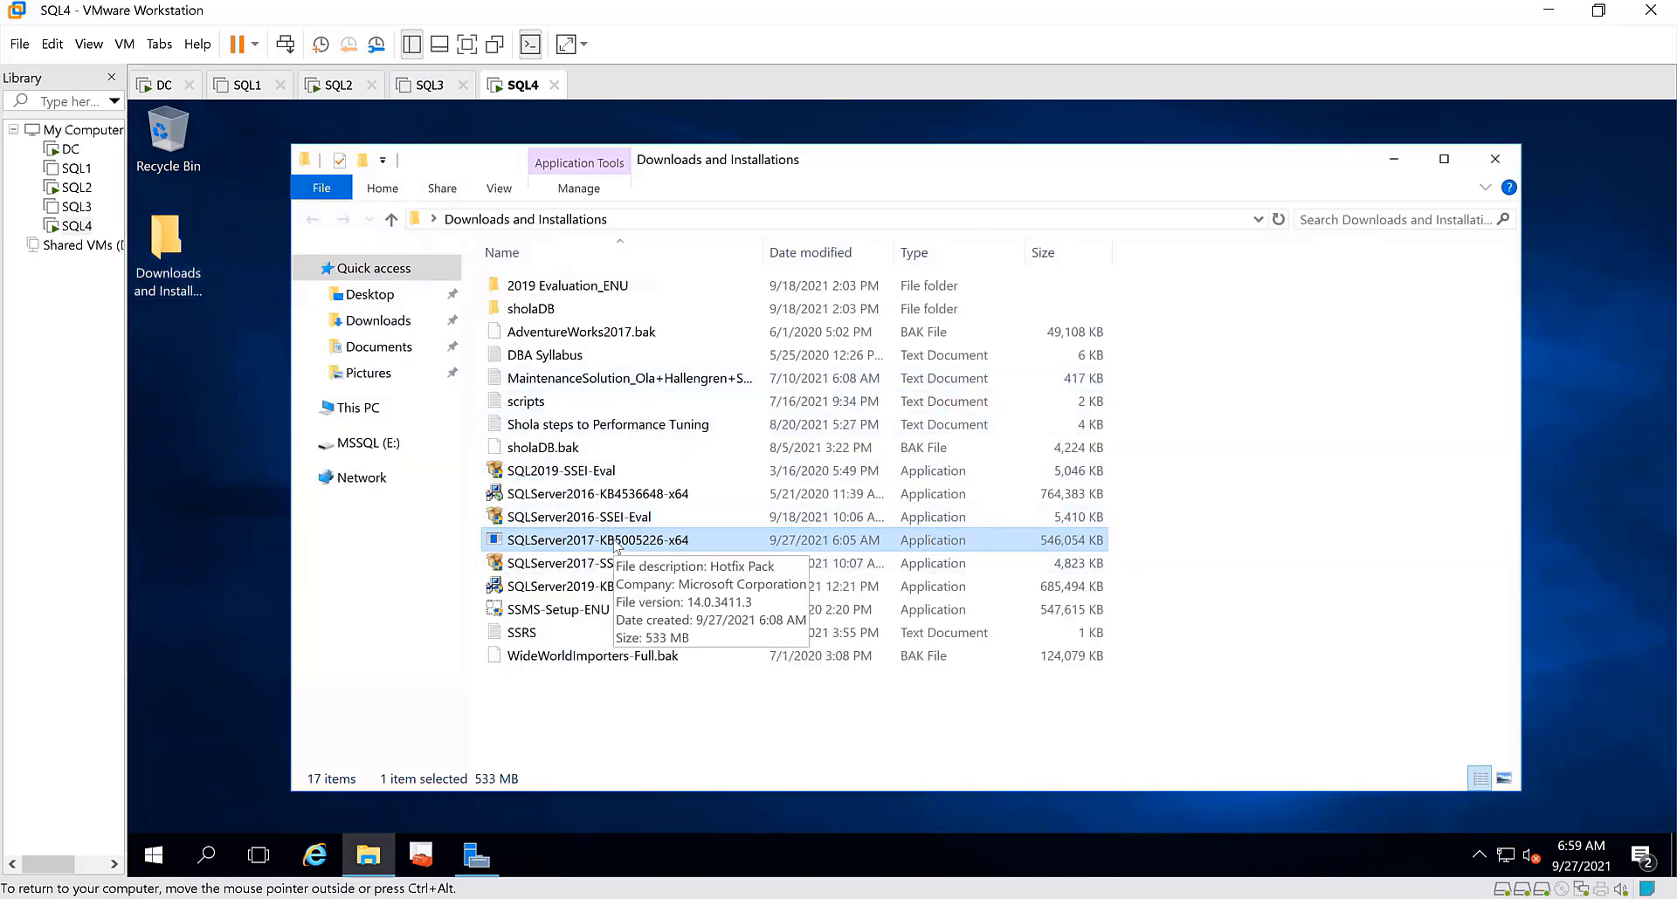
double_click(615, 541)
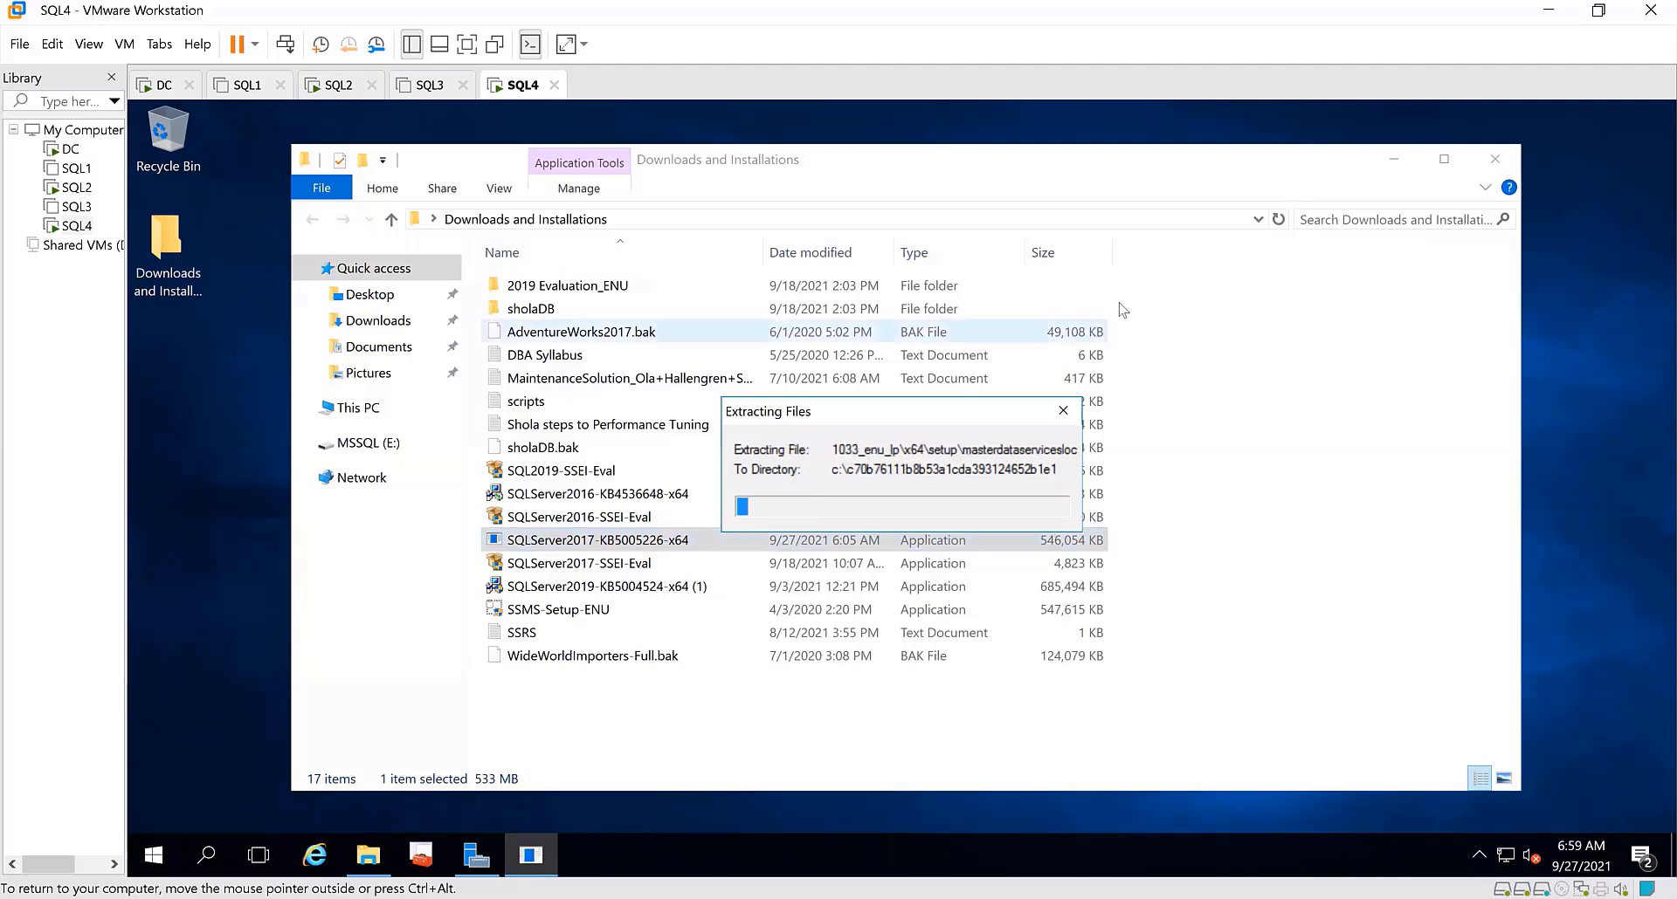
click(1394, 159)
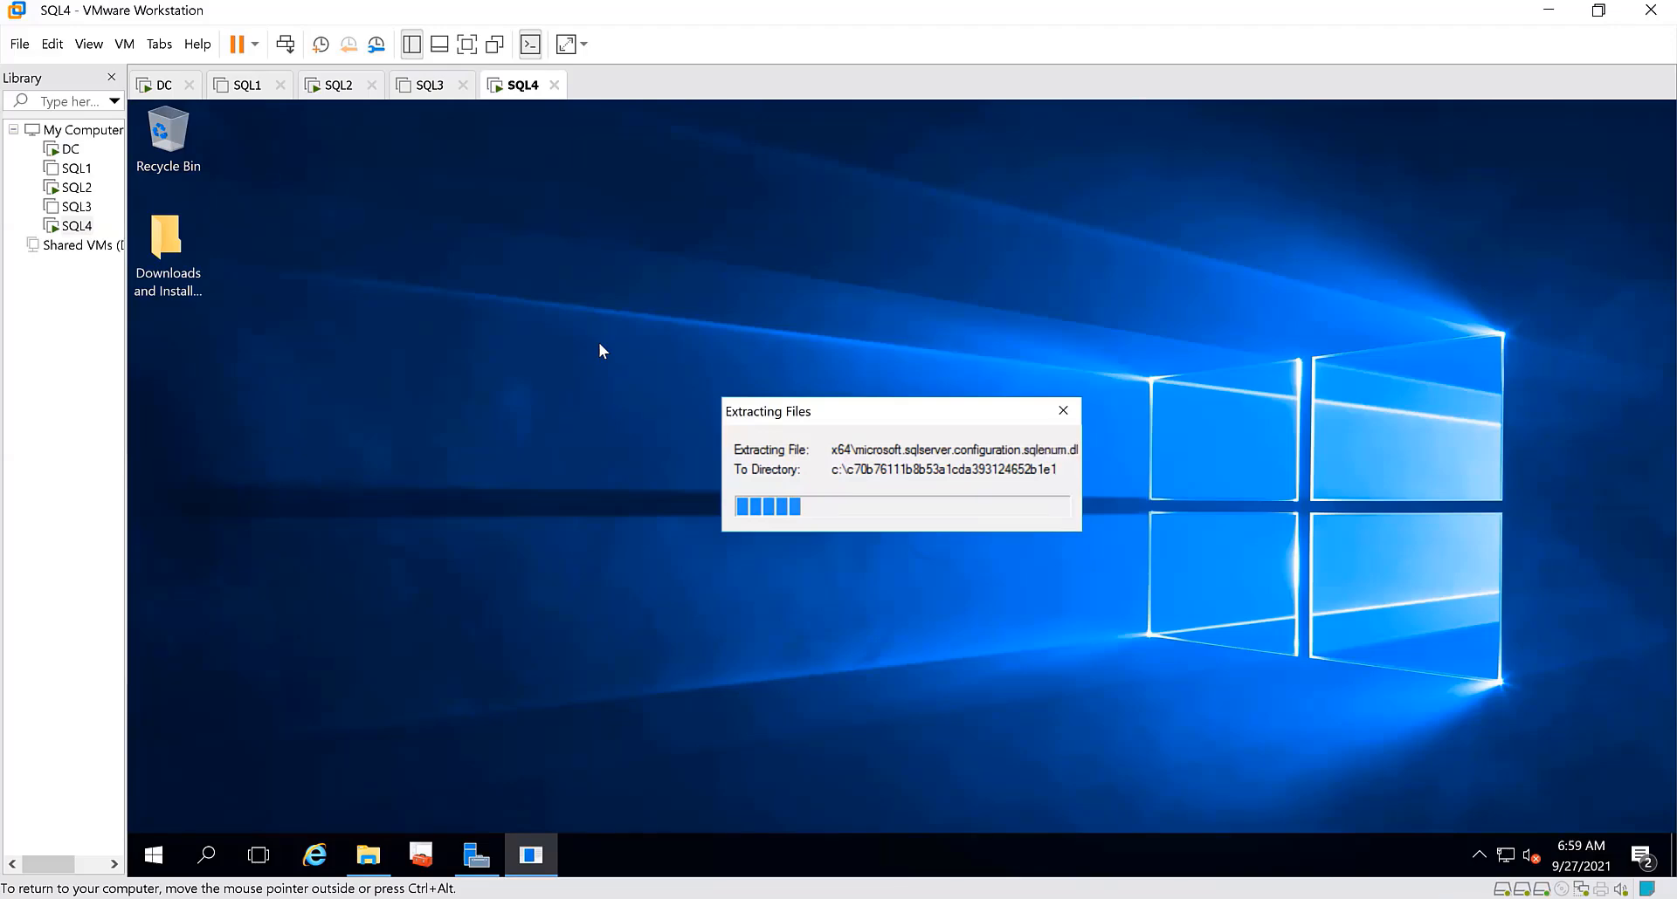
click(573, 841)
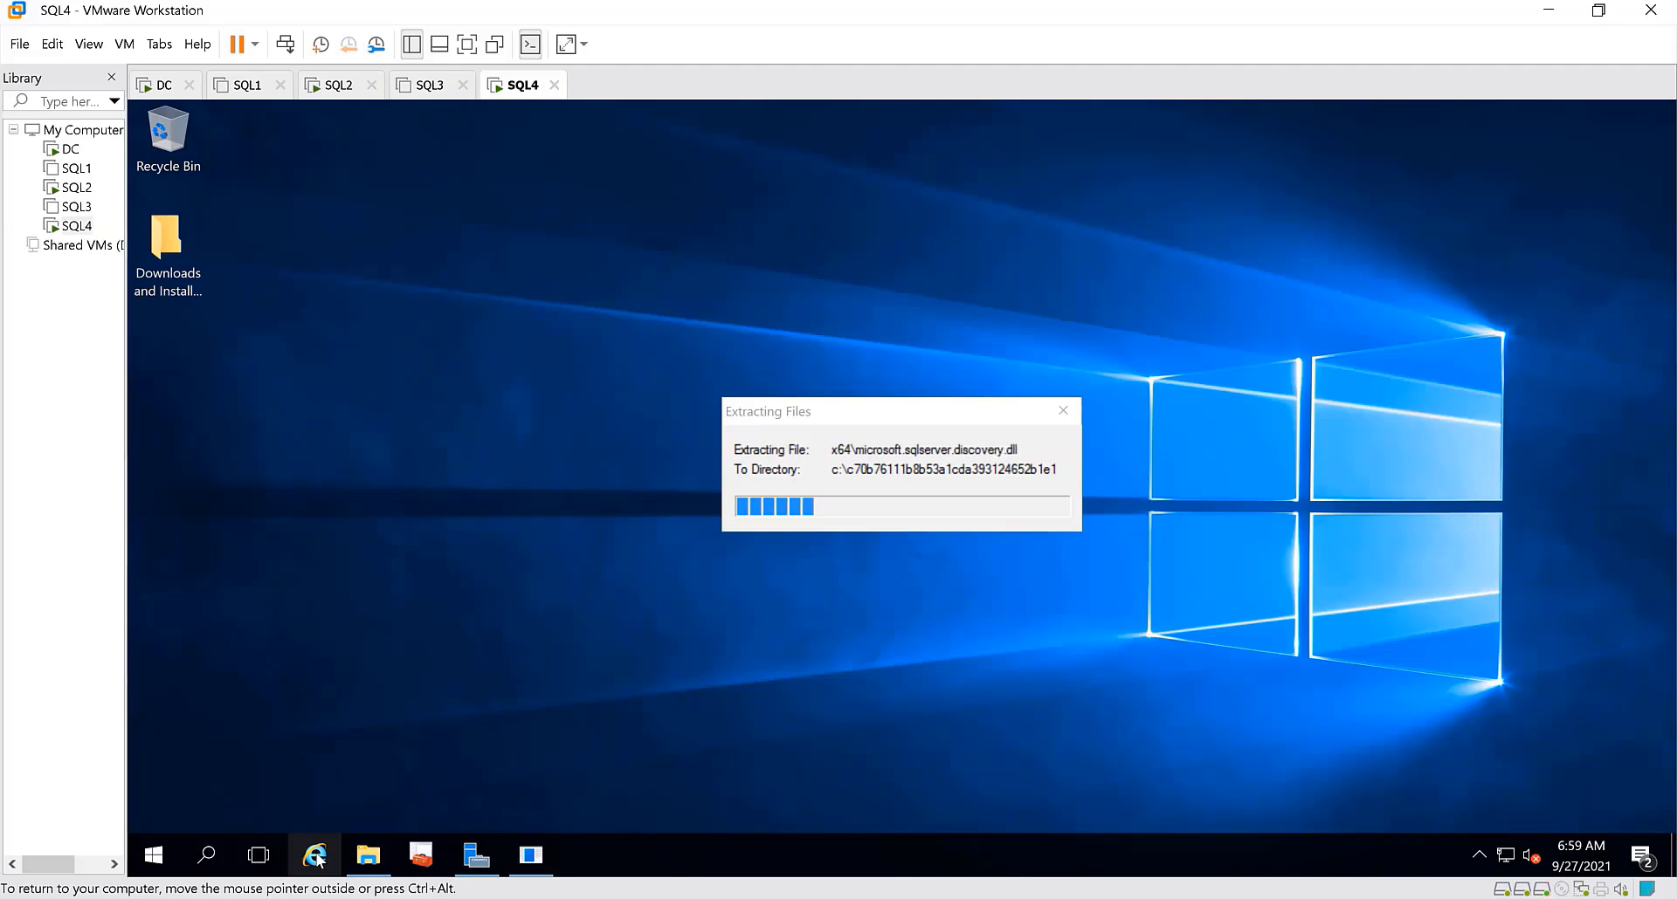
Switch to the SQL2 virtual machine, open Internet Explorer, and search for "sql server 2017 patches"
click(339, 84)
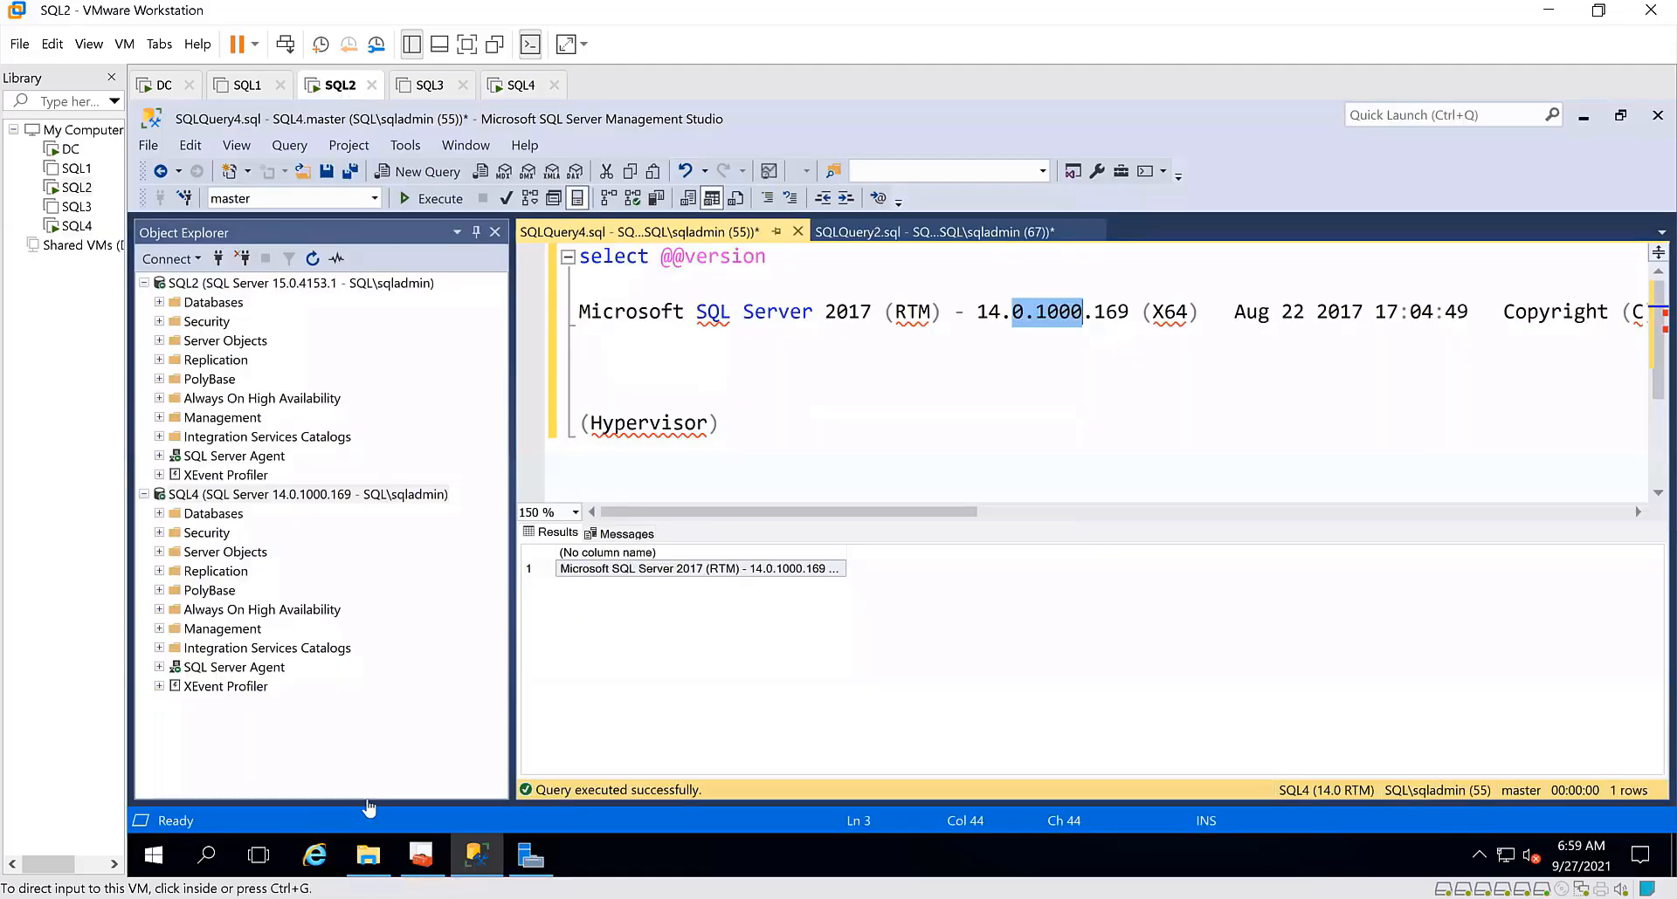
click(318, 857)
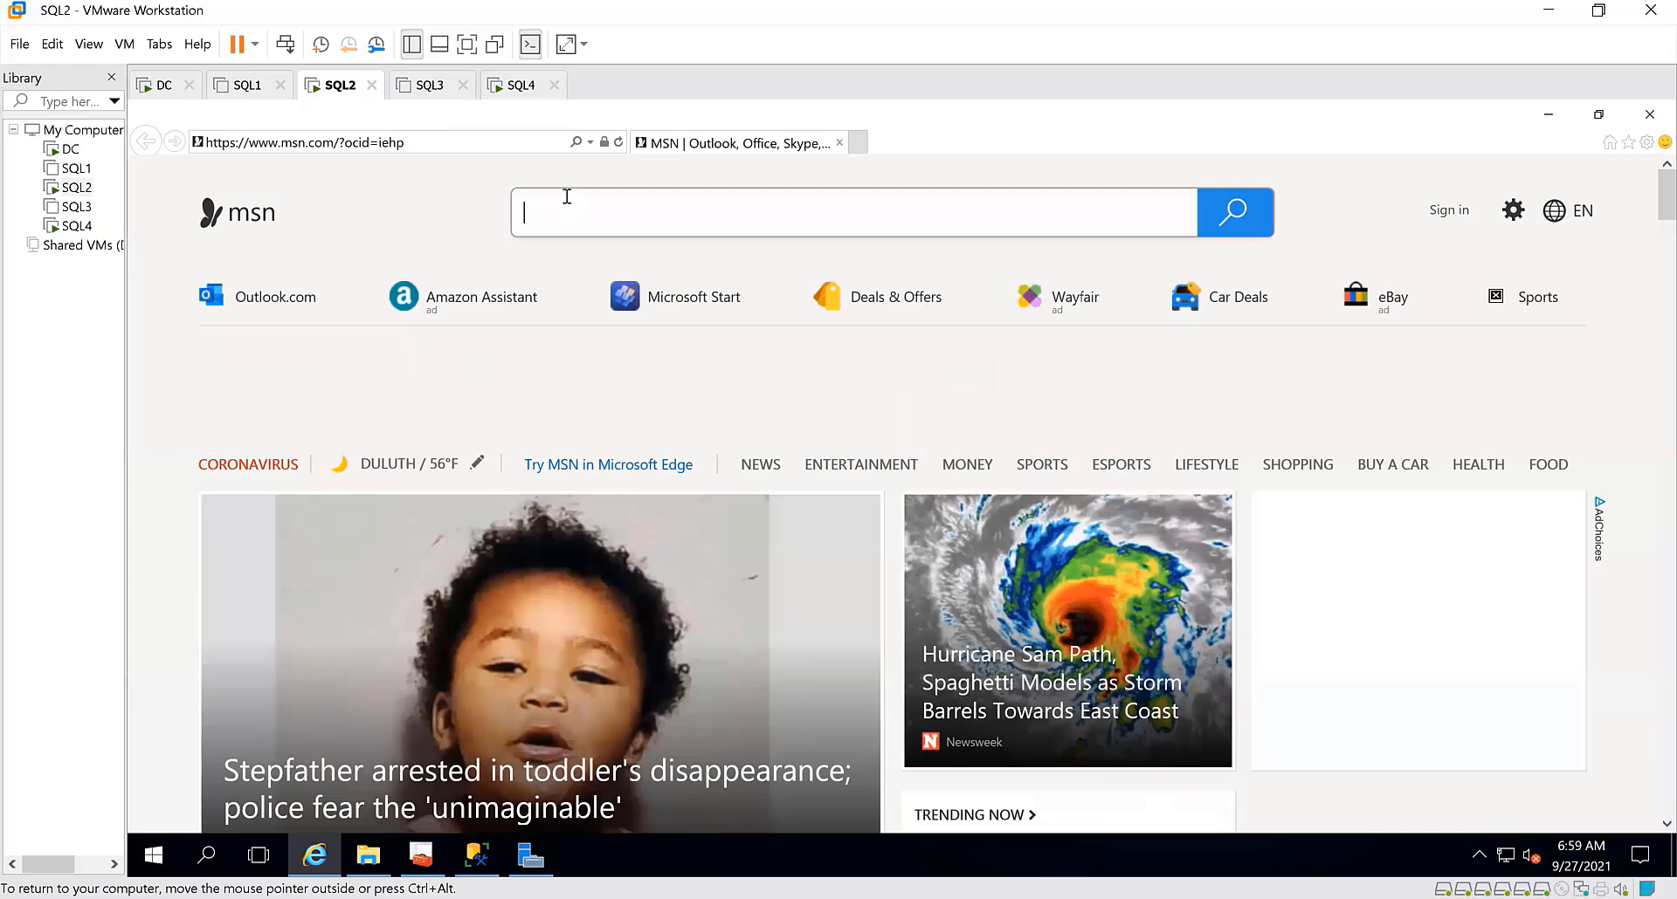
text(s)
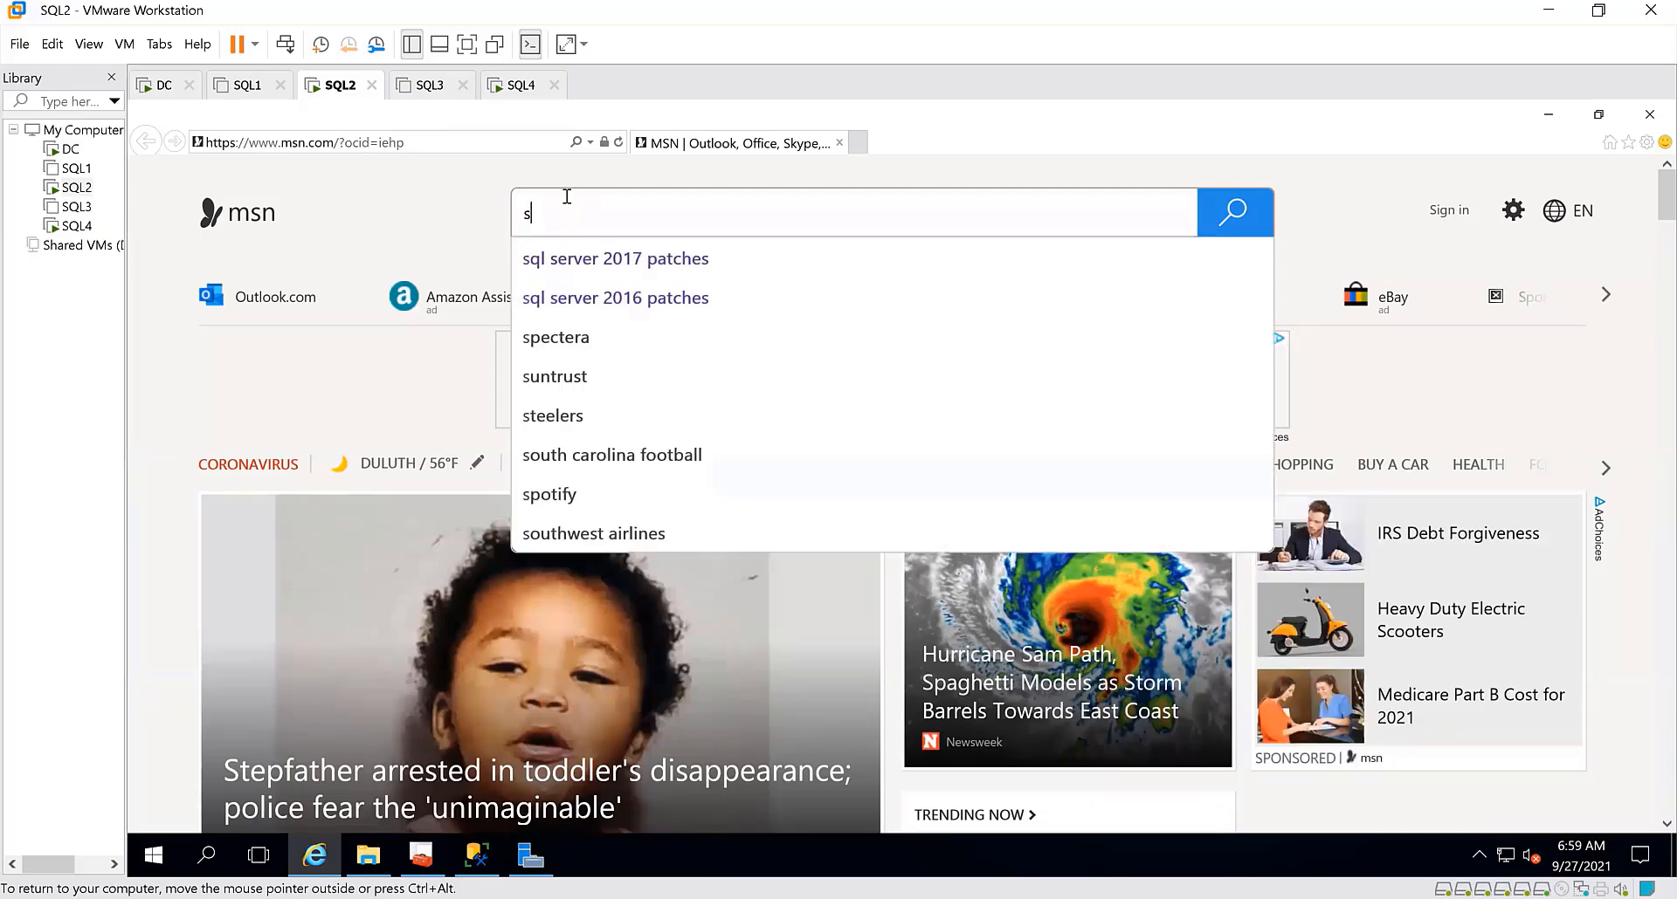
text(ql server)
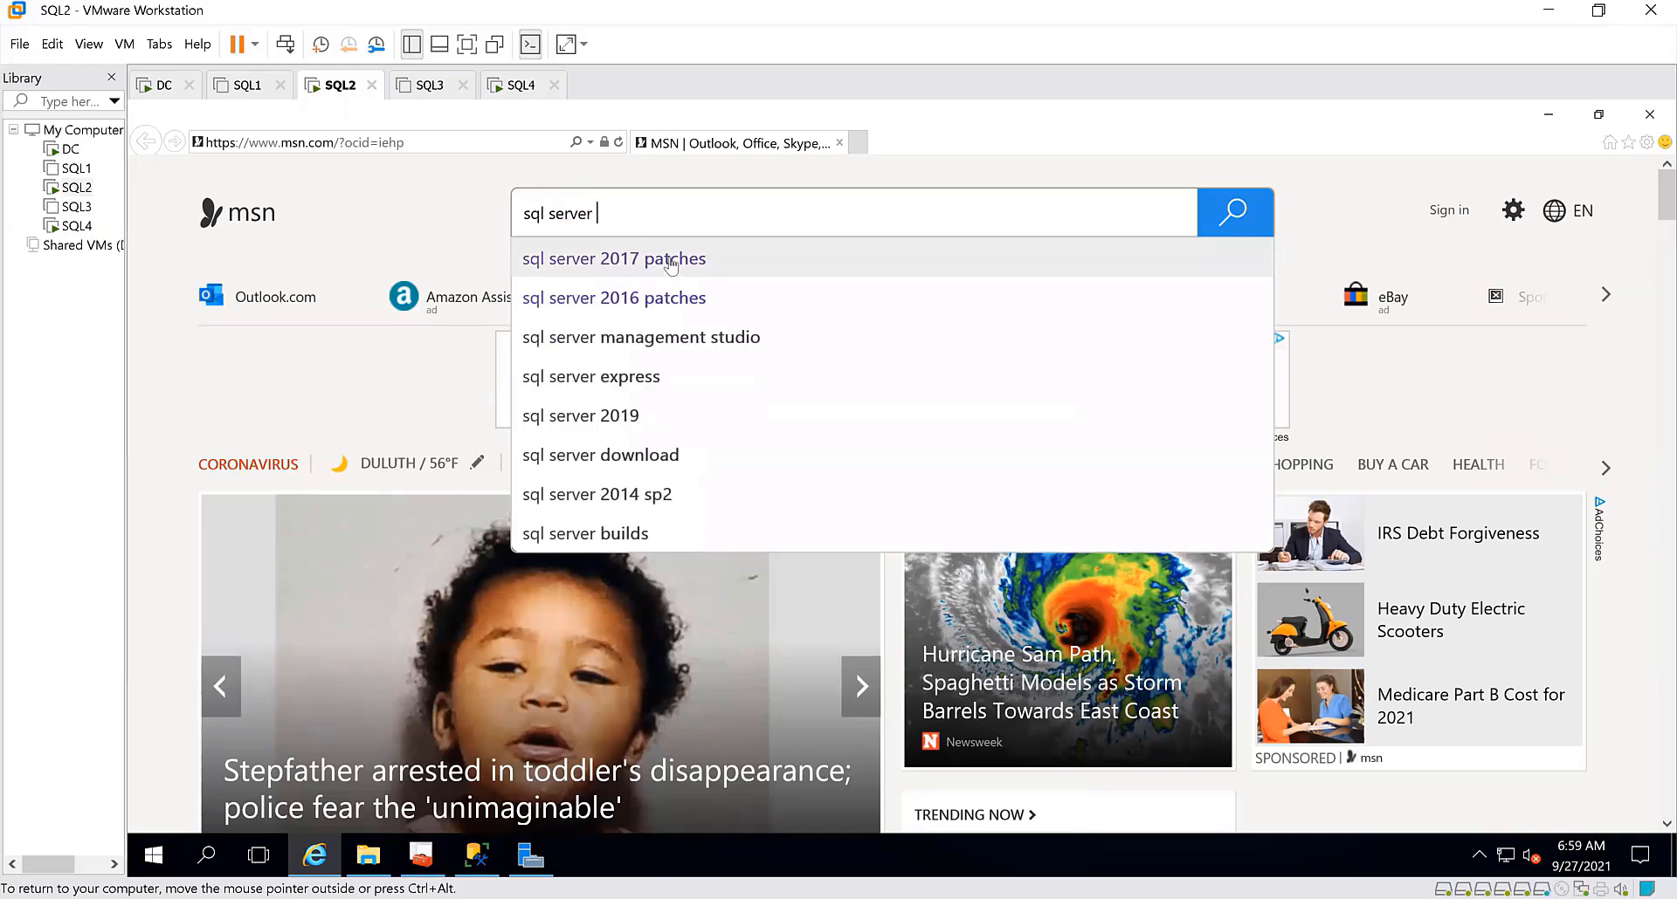
click(776, 255)
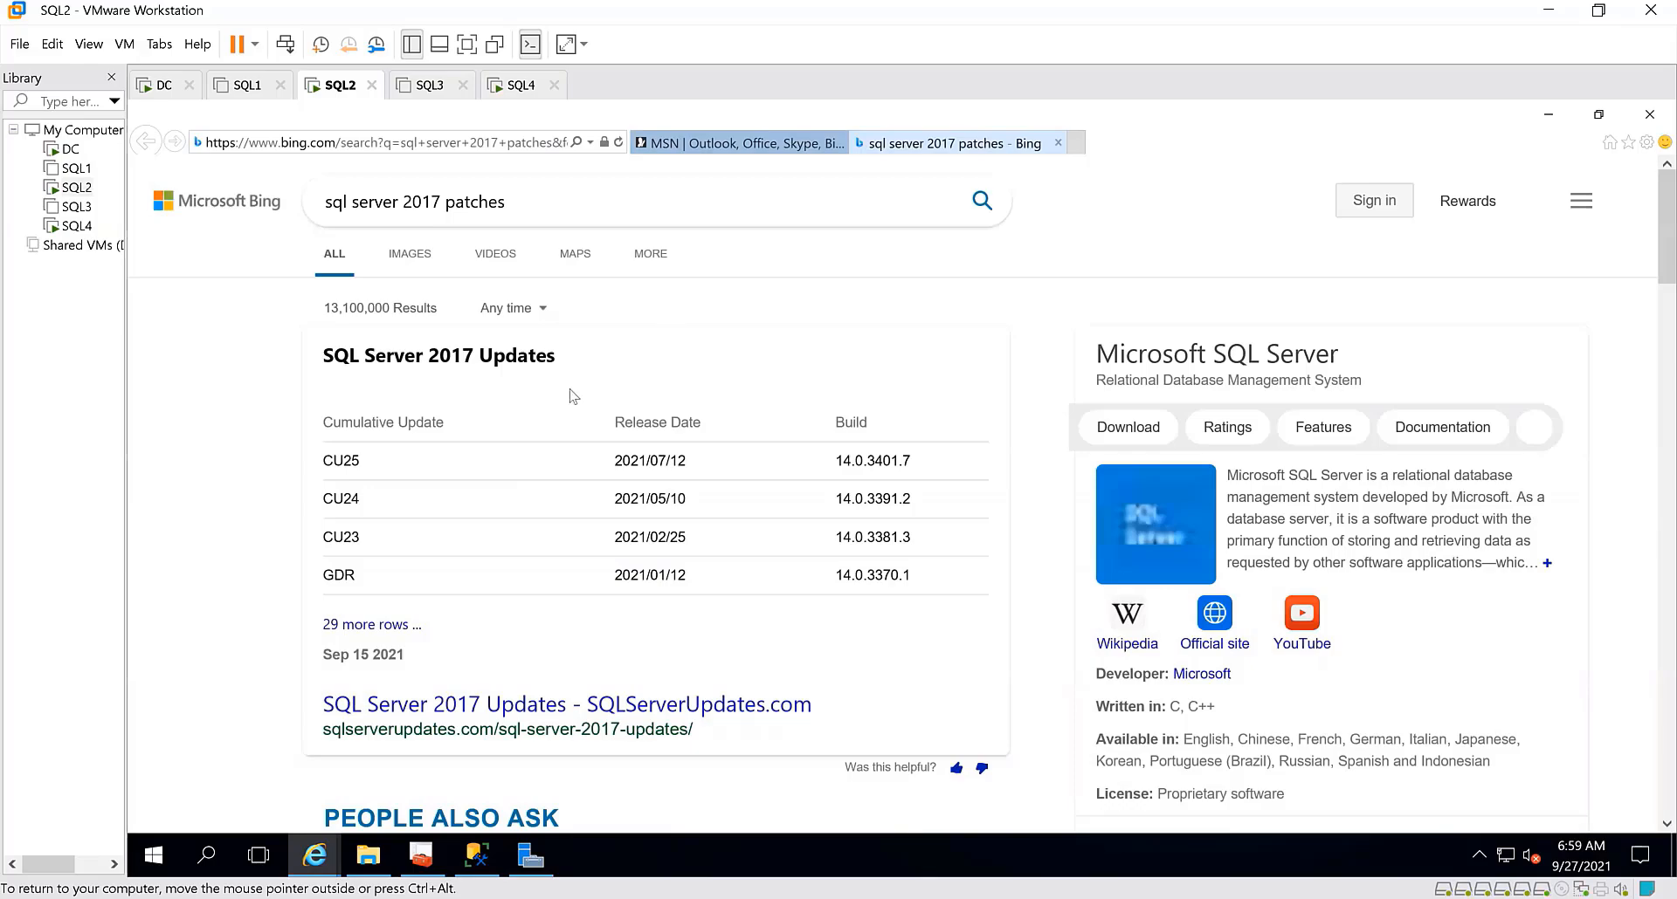
Open the "Microsoft SQL Server 2017 Latest Cumulative Update" search result and examine which update package its download page offers
scroll(572, 397, down, 3)
scroll(572, 396, up, 2)
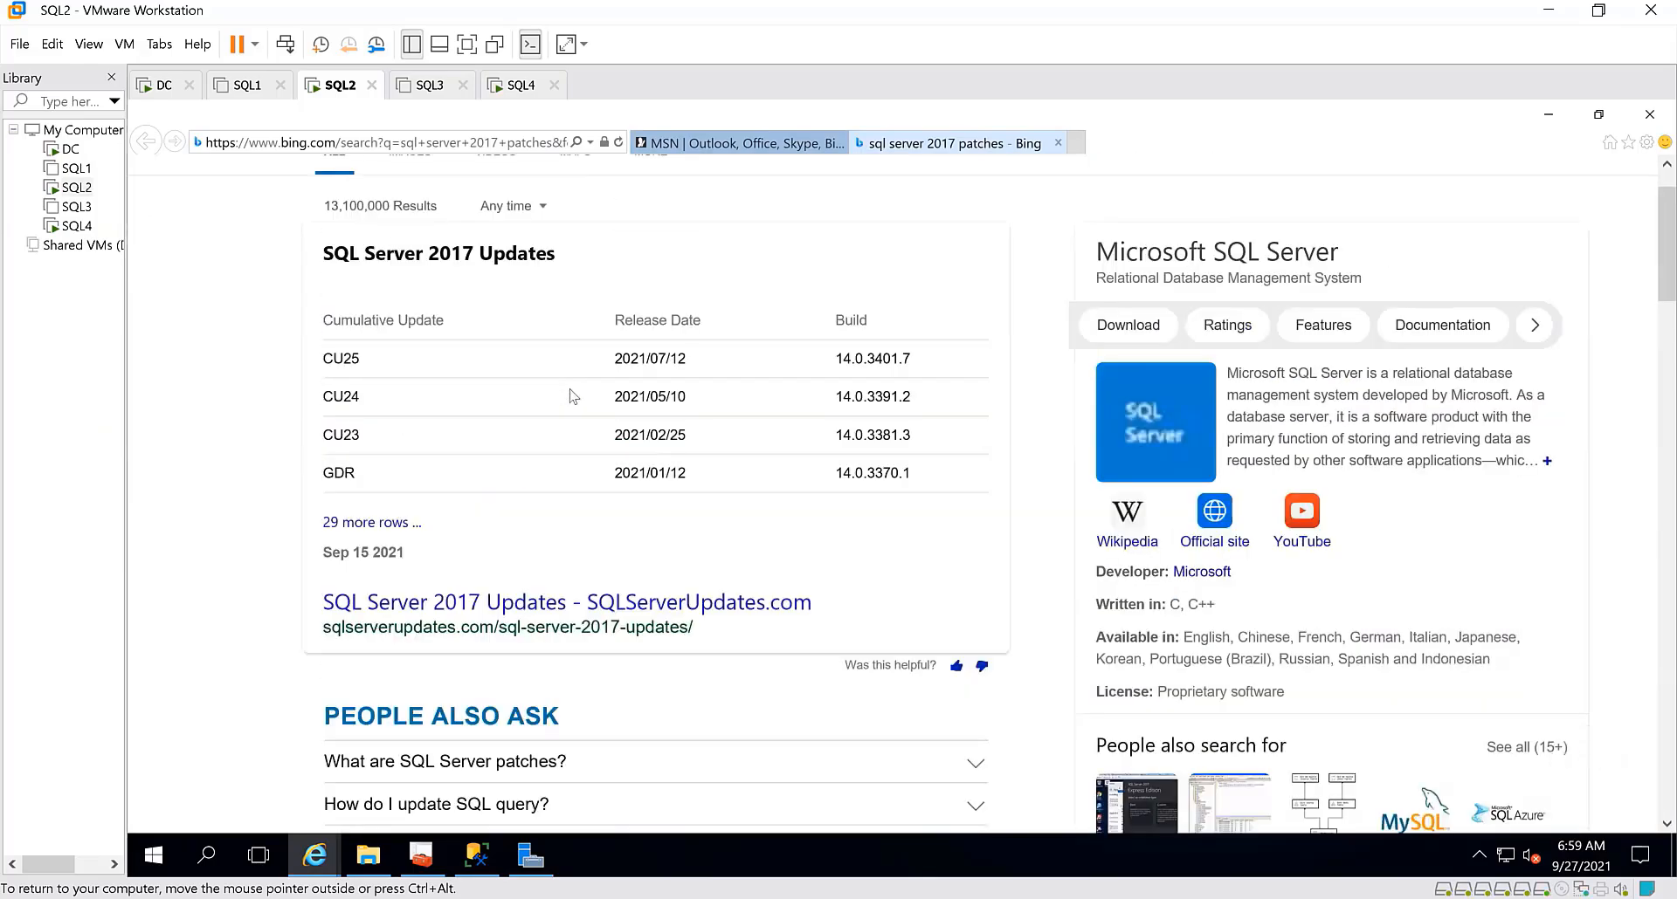
scroll(542, 553, up, 1)
scroll(541, 553, down, 5)
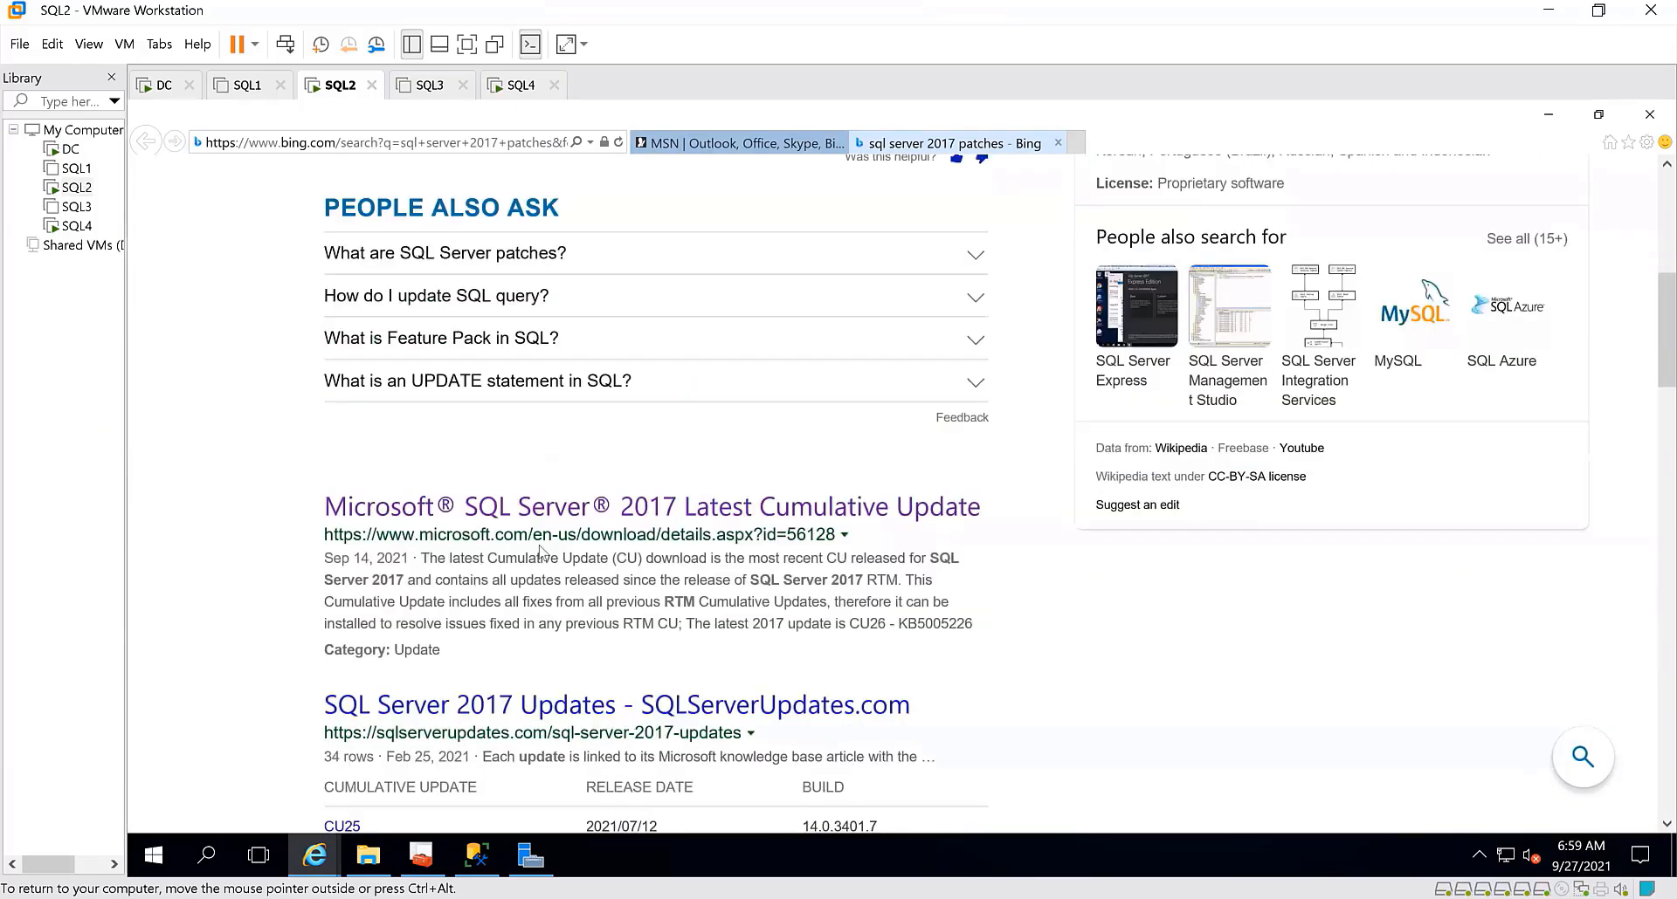
scroll(541, 553, down, 1)
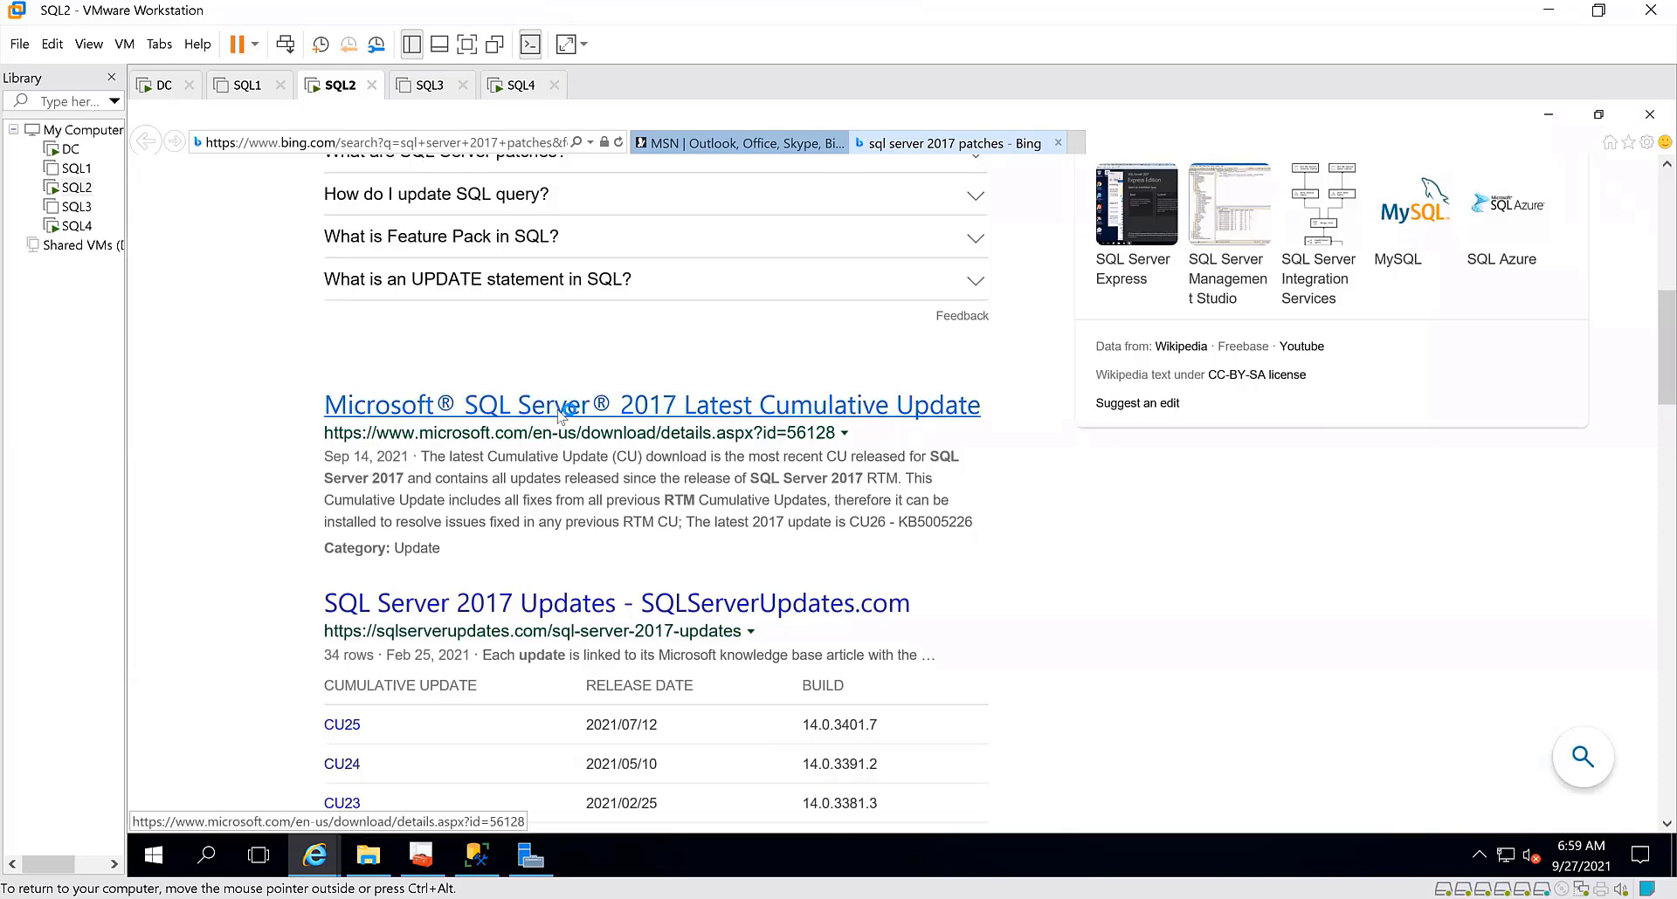
click(563, 412)
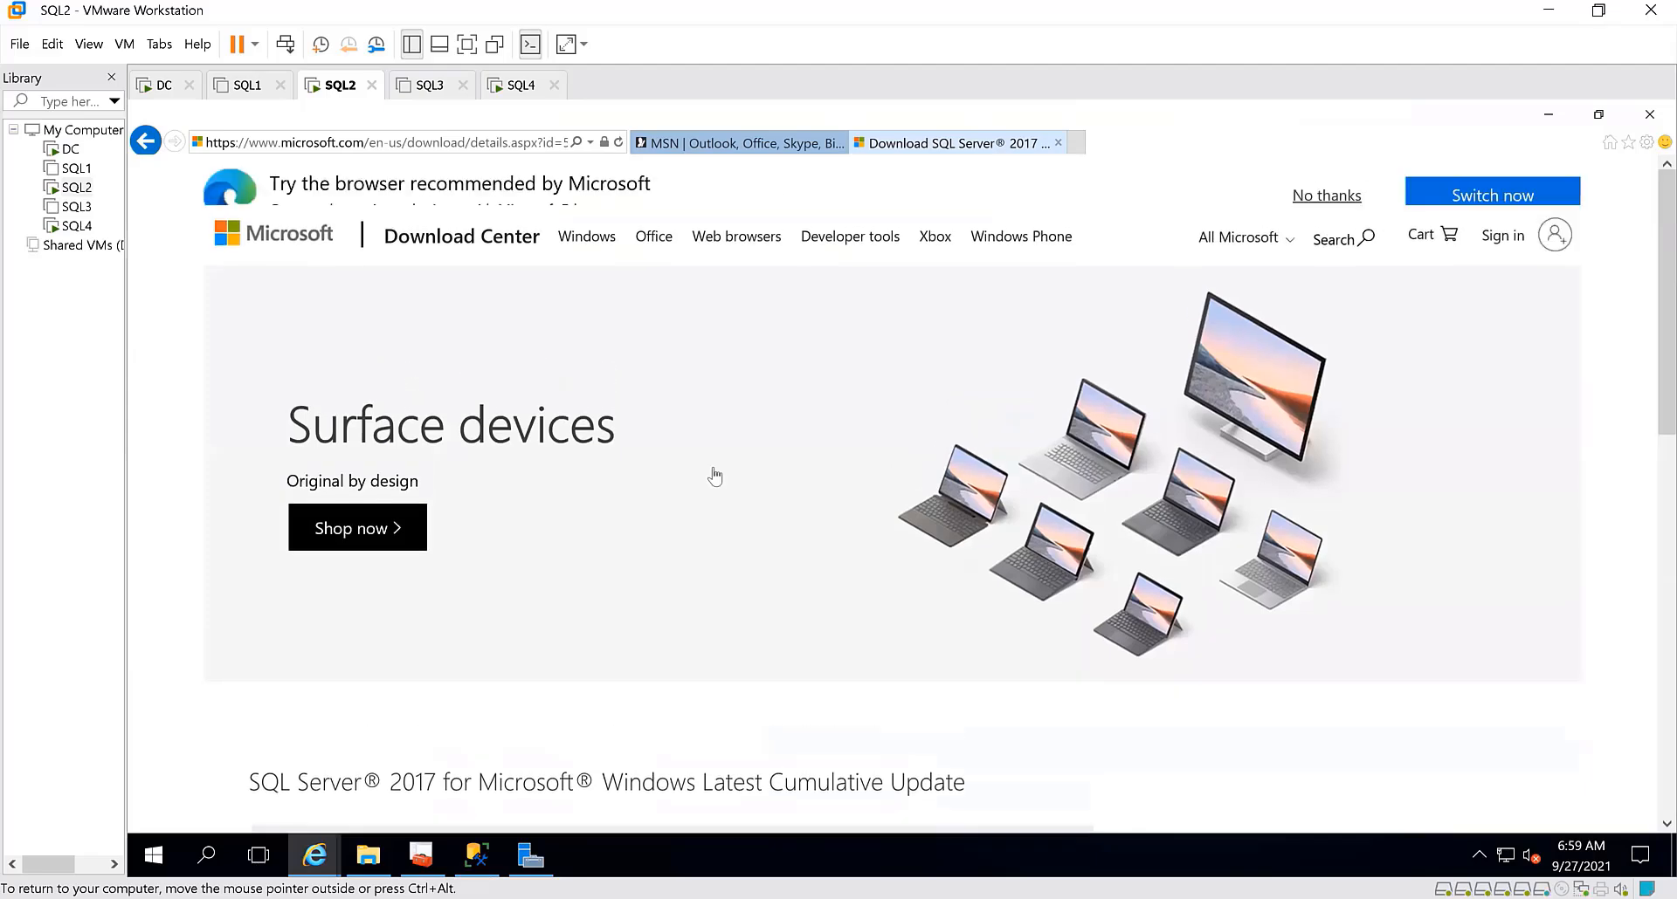
scroll(716, 475, down, 10)
scroll(715, 468, up, 5)
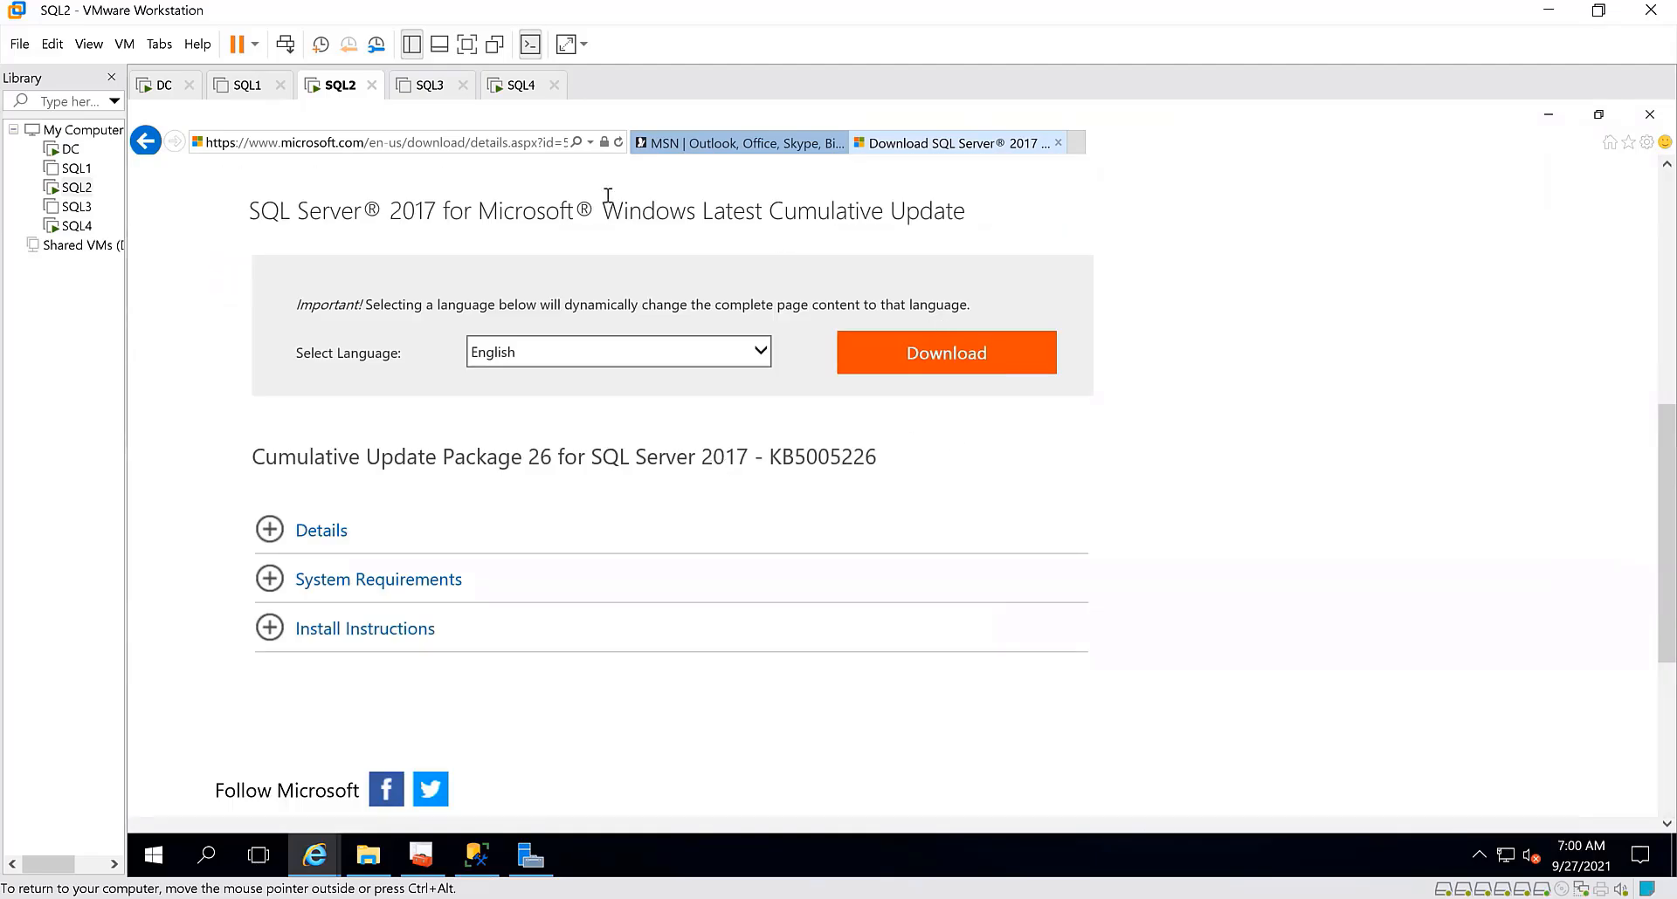
Close all Internet Explorer tabs, return to the SQL4 virtual machine, and allow SQL Server 2017 setup to make changes to the device
click(1647, 118)
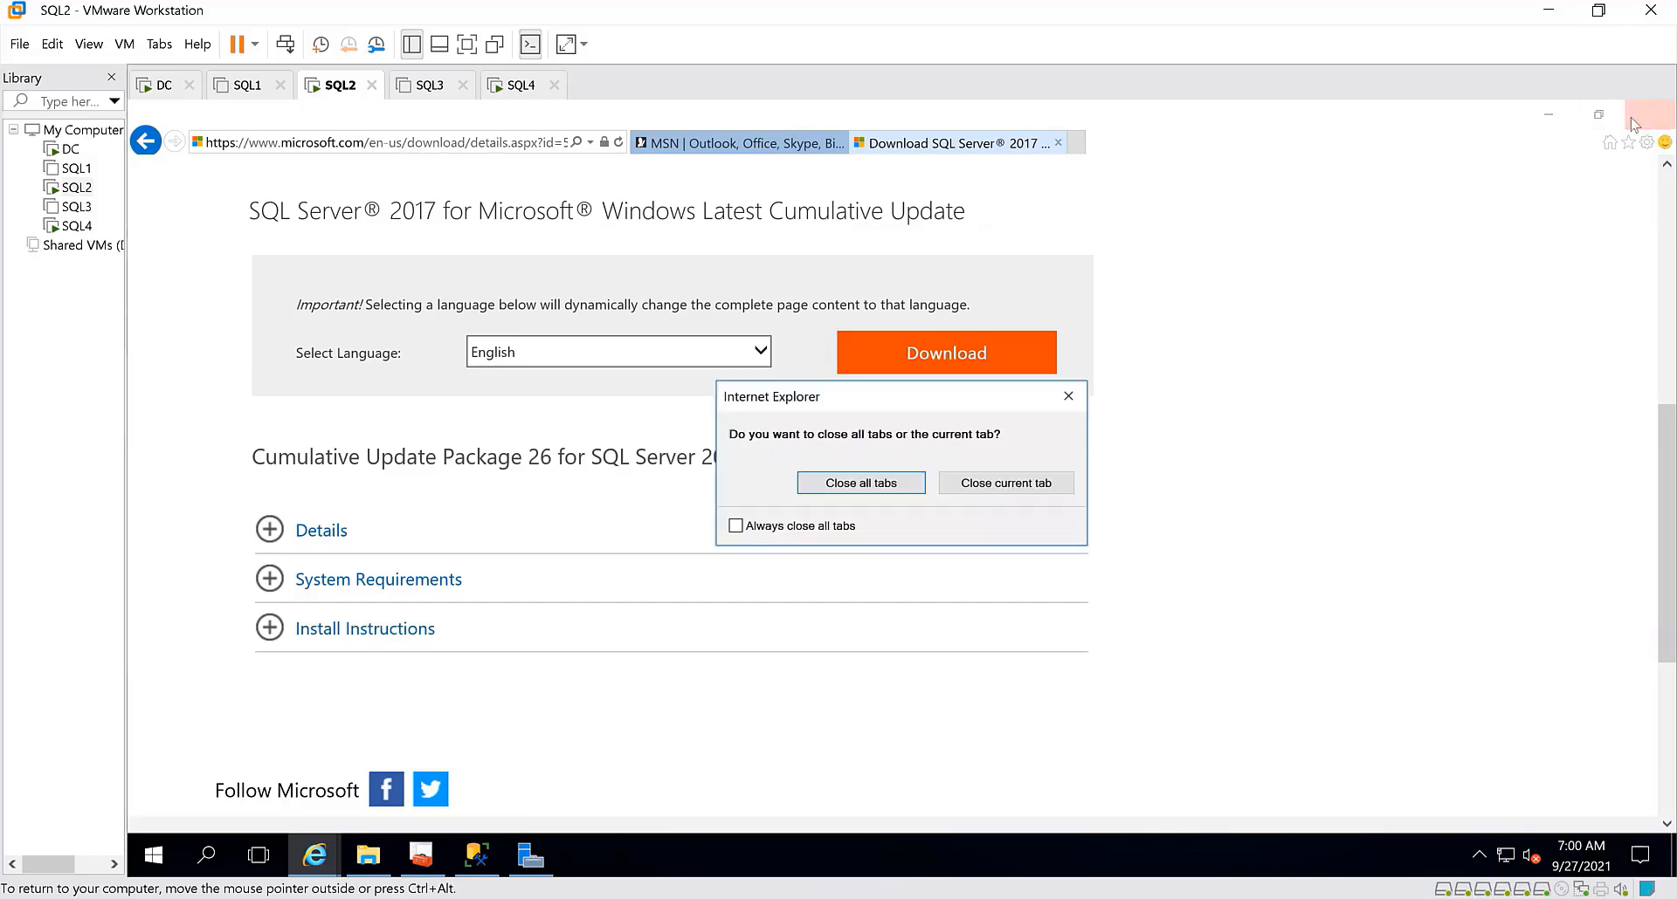
click(872, 483)
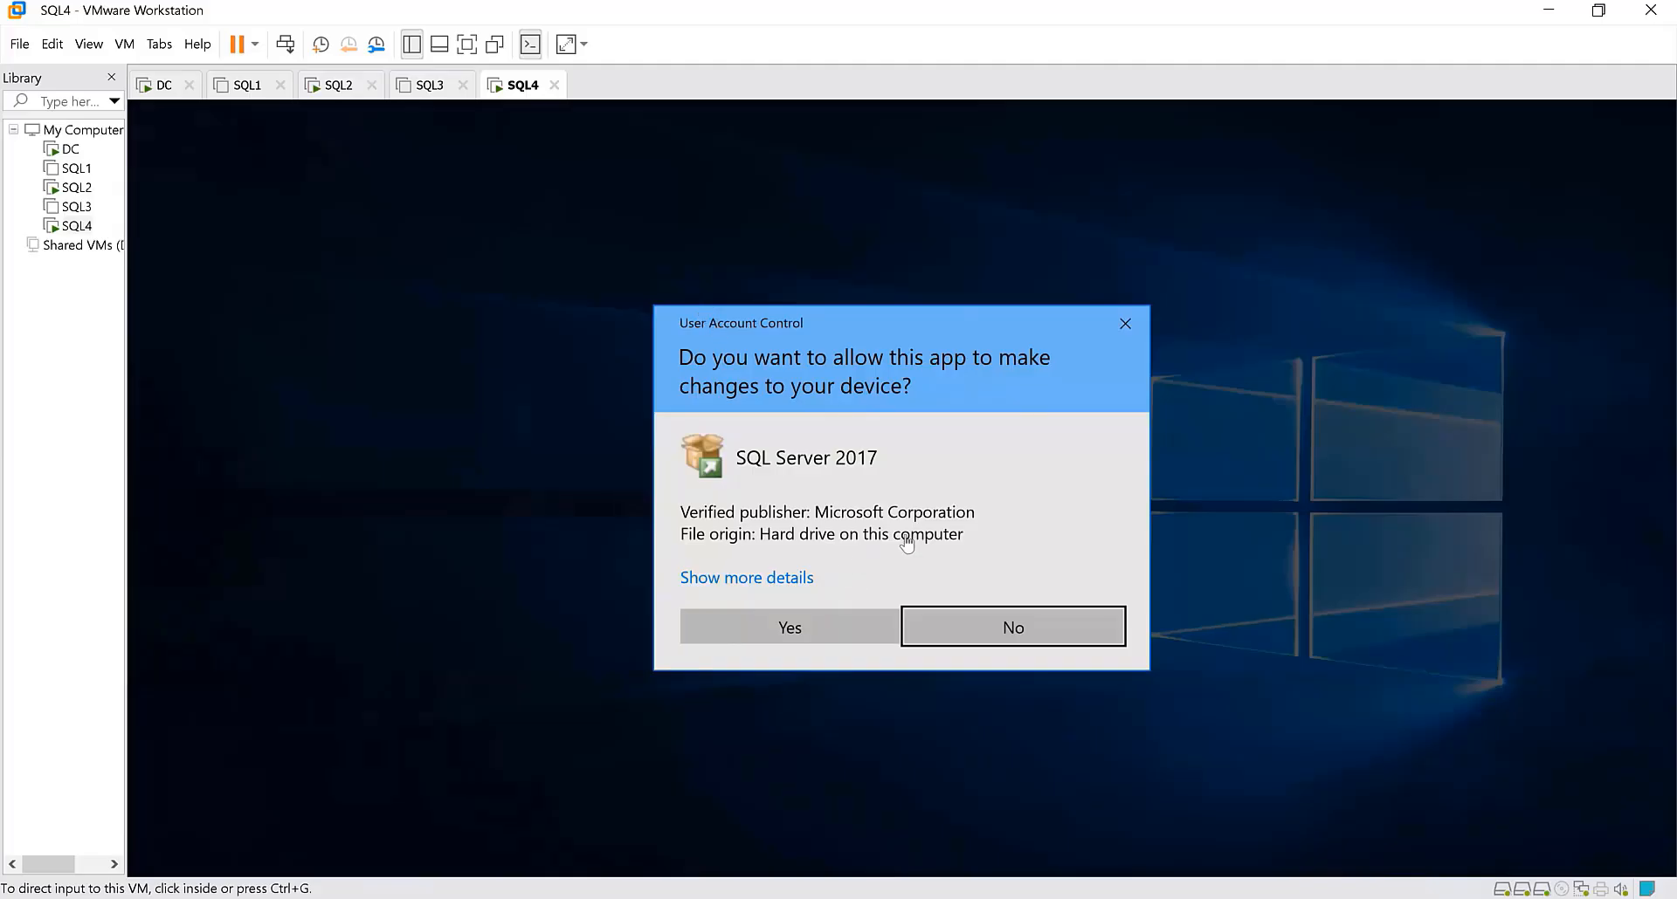
click(791, 628)
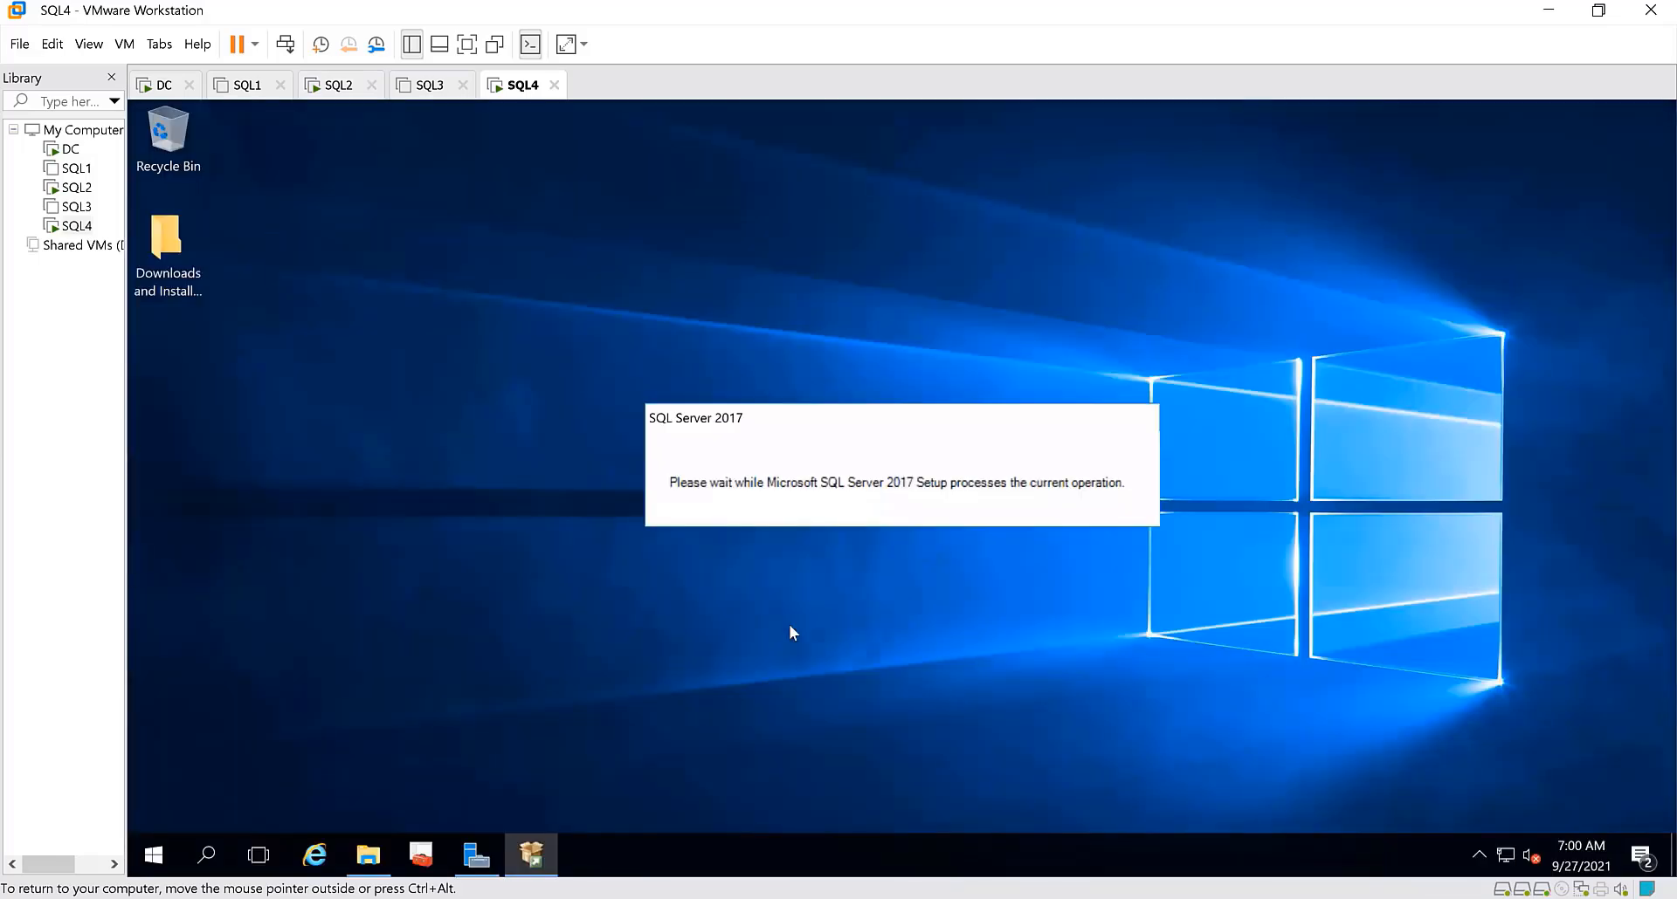